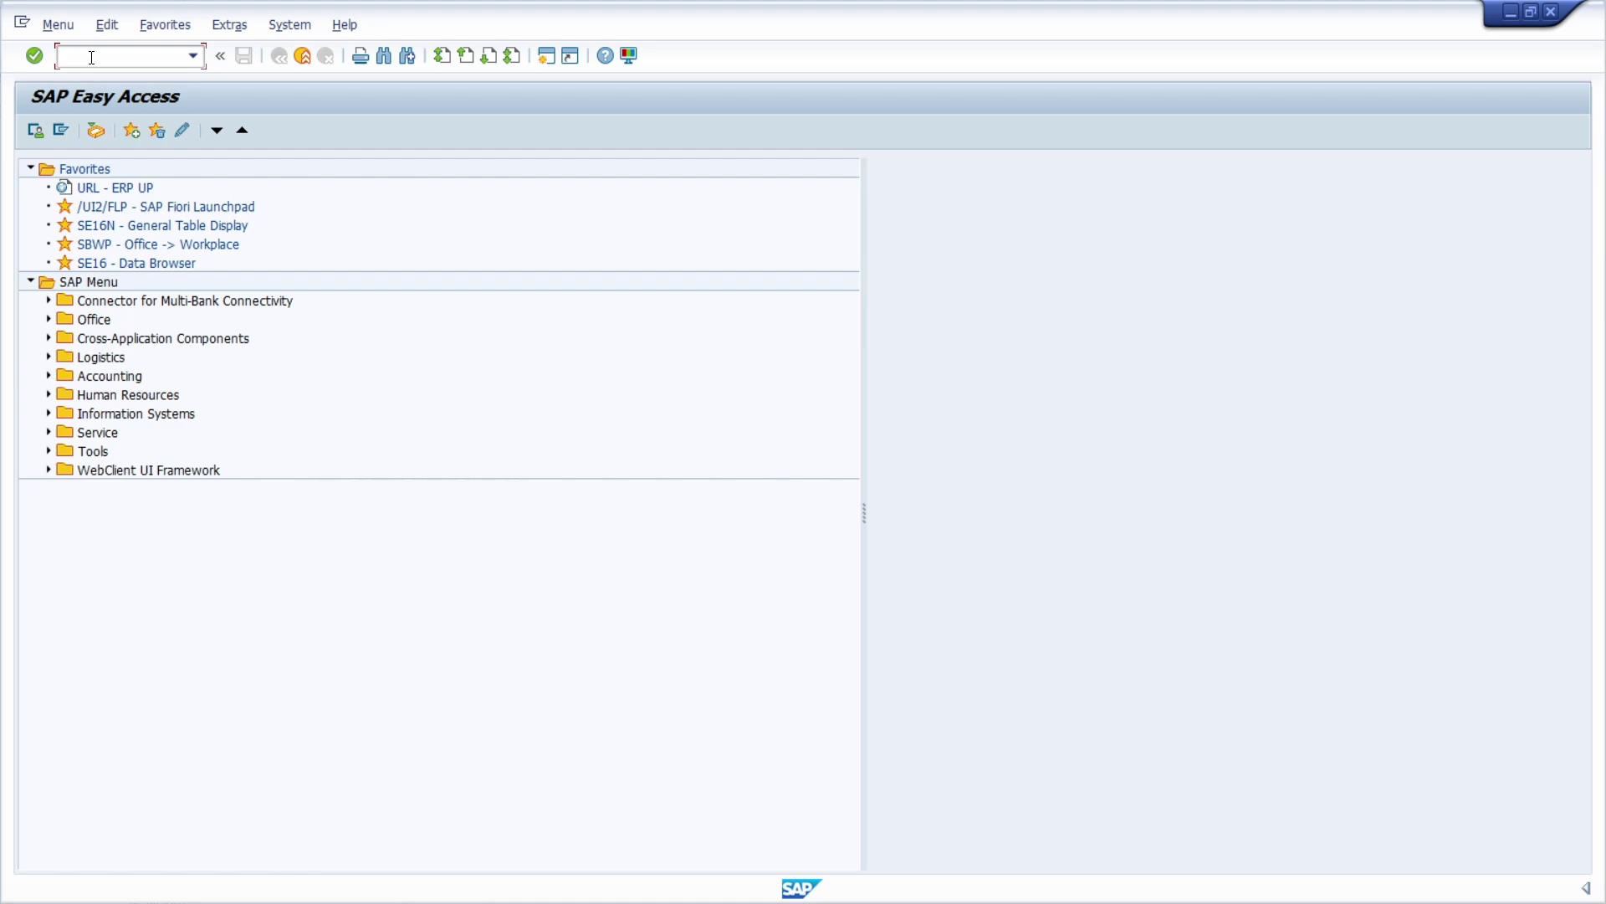
# Start transaction SE16N (General Table Display), correcting the mistyped SE16H code
pyautogui.write('SE1')
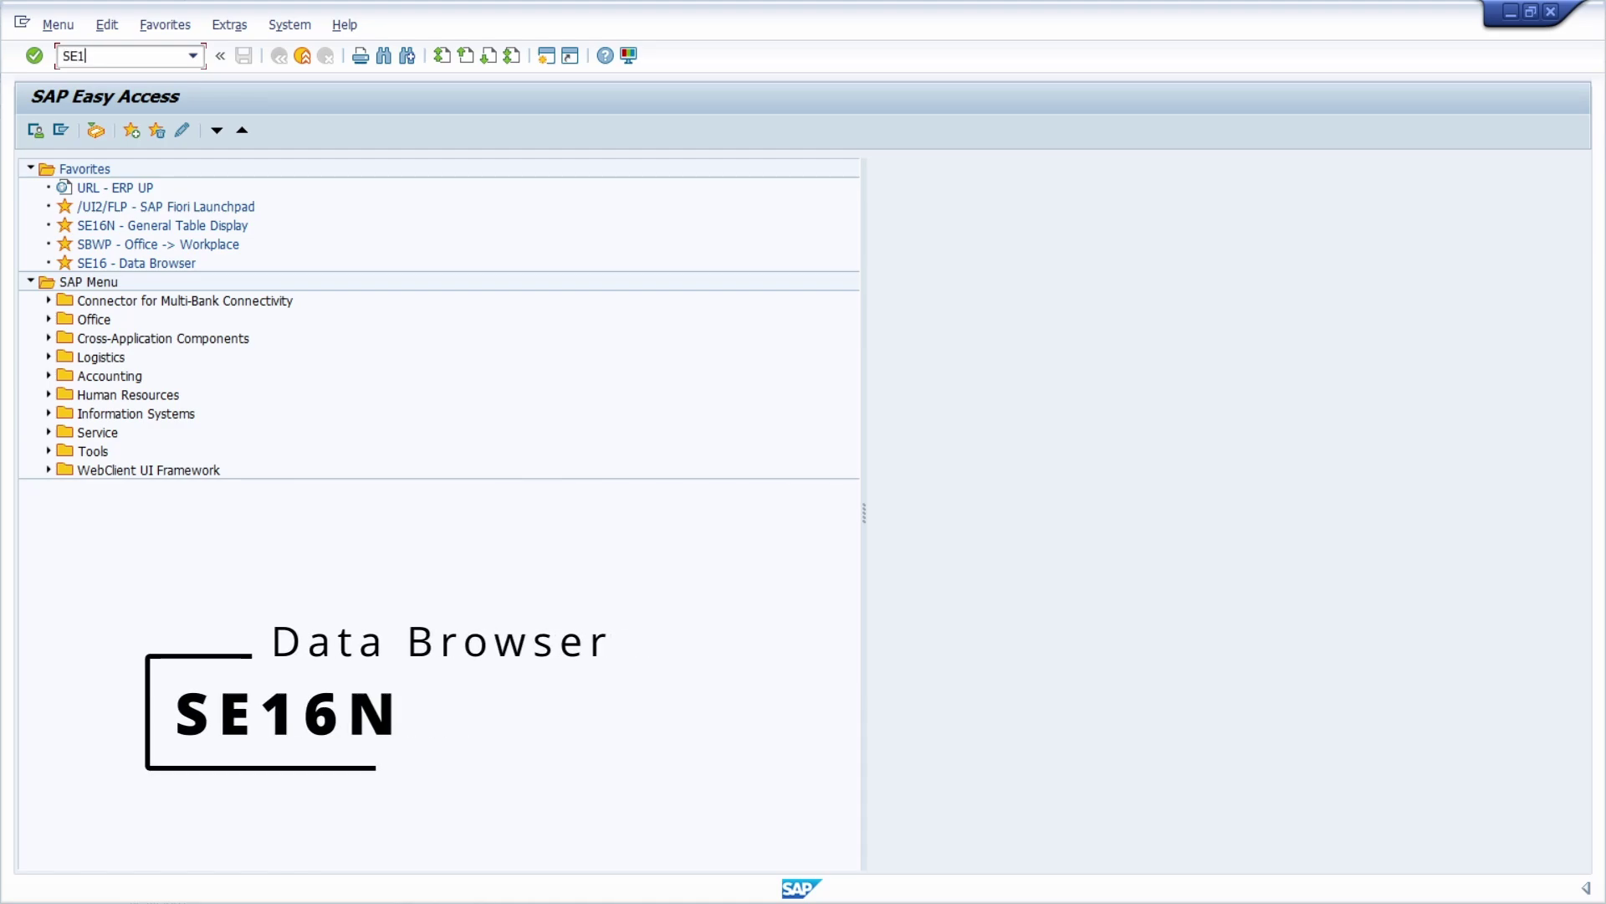
pyautogui.write('6H')
pyautogui.press('BackSpace')
pyautogui.write('H')
pyautogui.press('BackSpace')
pyautogui.write('N')
pyautogui.press('Return')
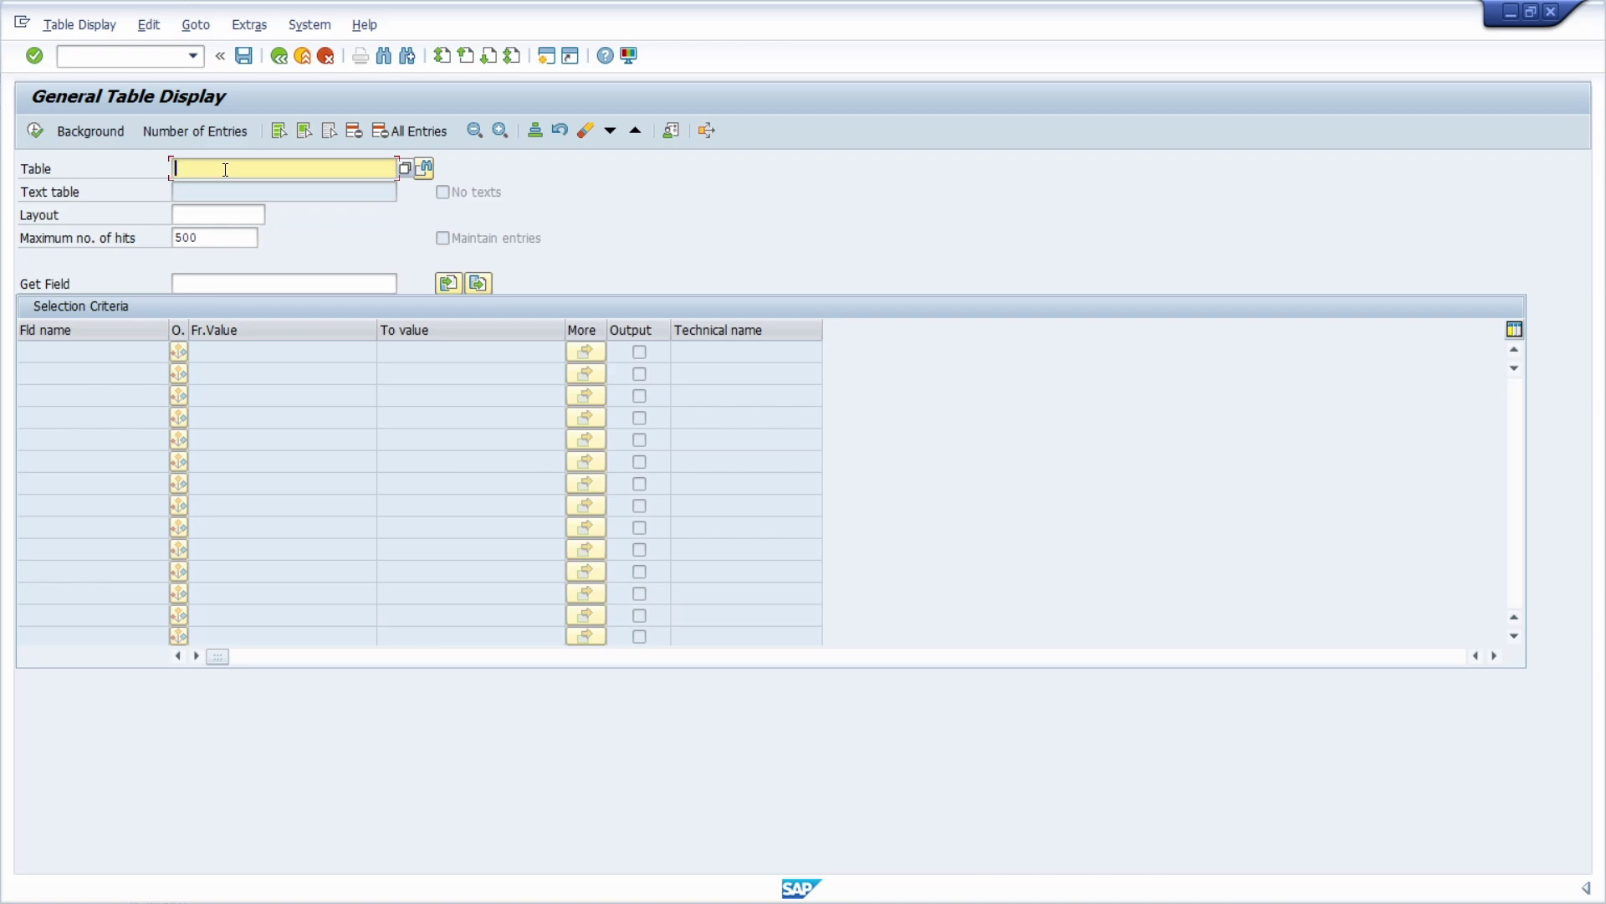
# Display the selection fields of the AGR_USERS role-assignment table
pyautogui.write('AGR_')
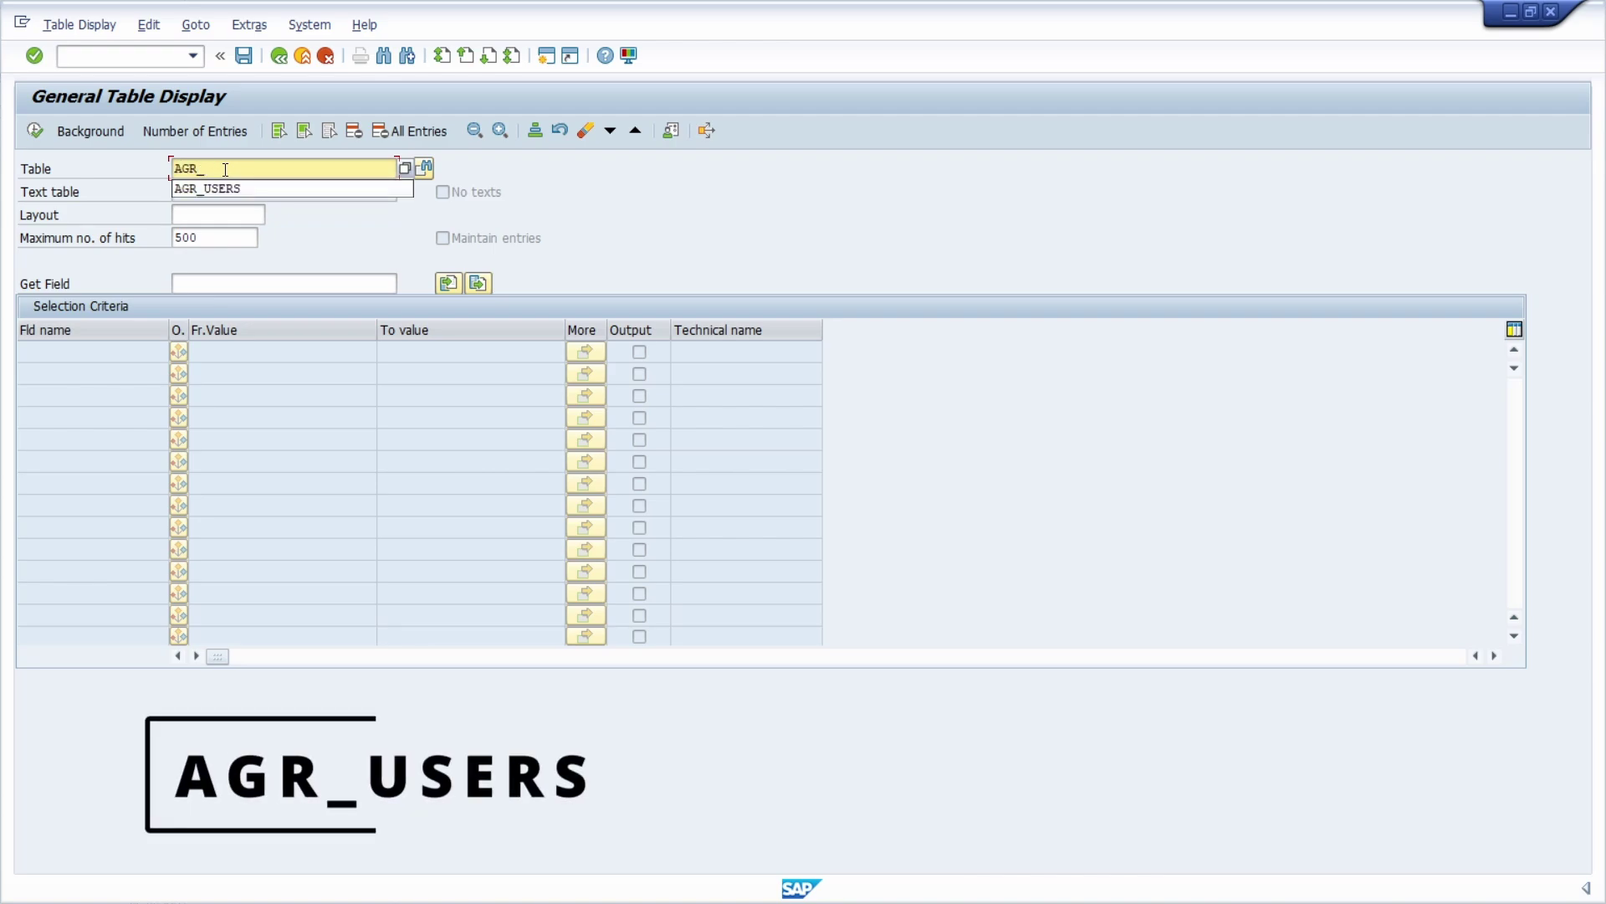
pyautogui.write('USERS')
pyautogui.press('Return')
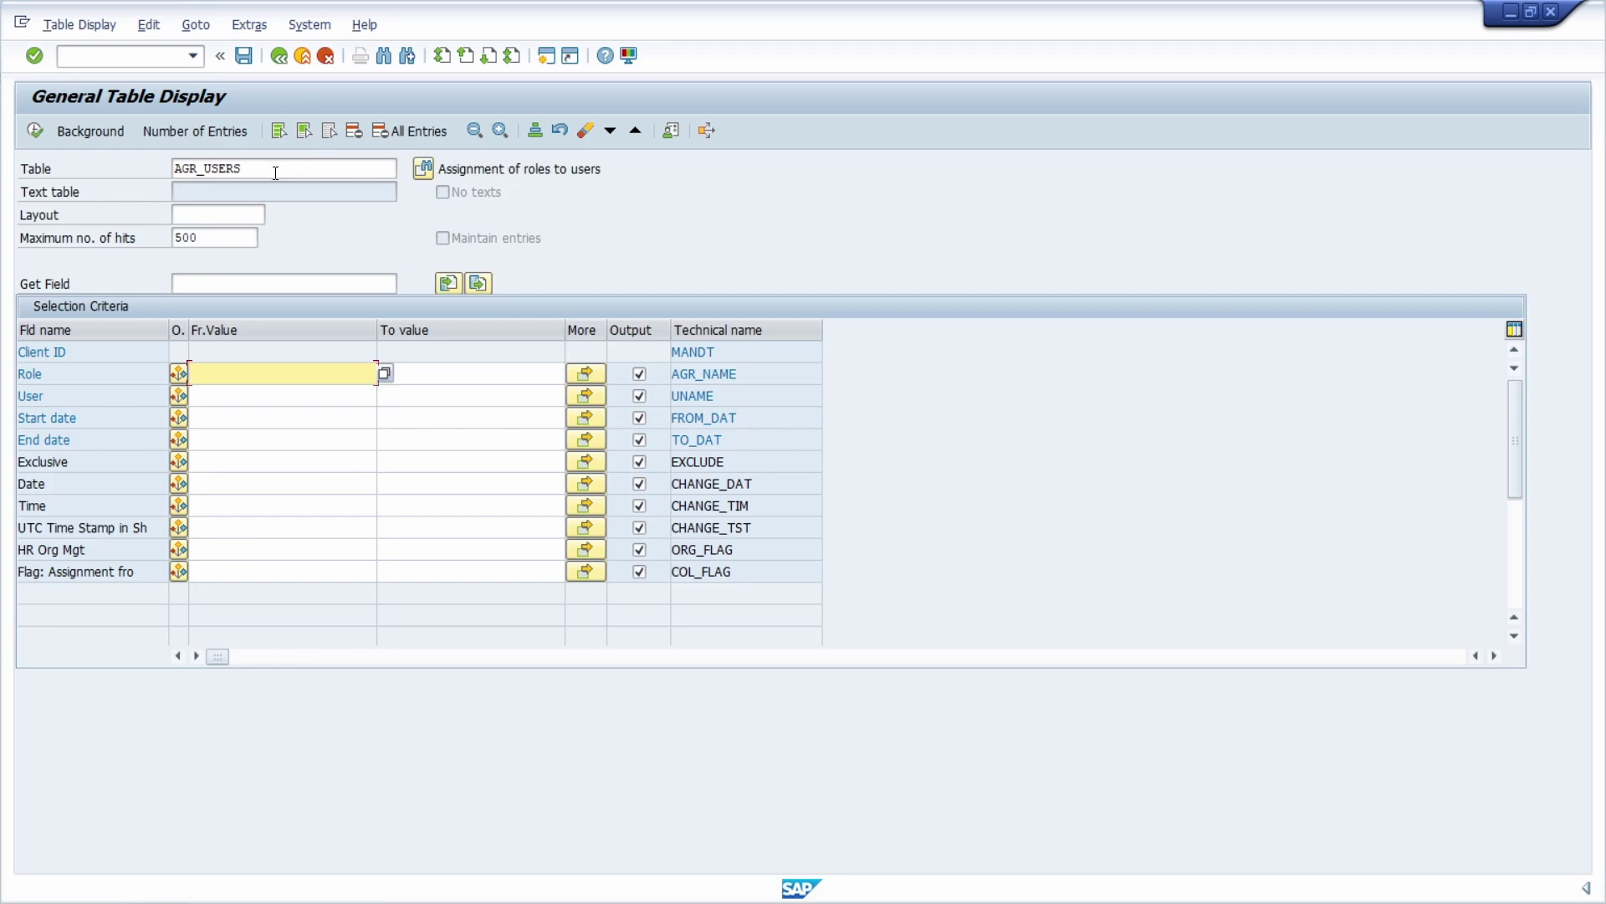
pyautogui.doubleClick(257, 168)
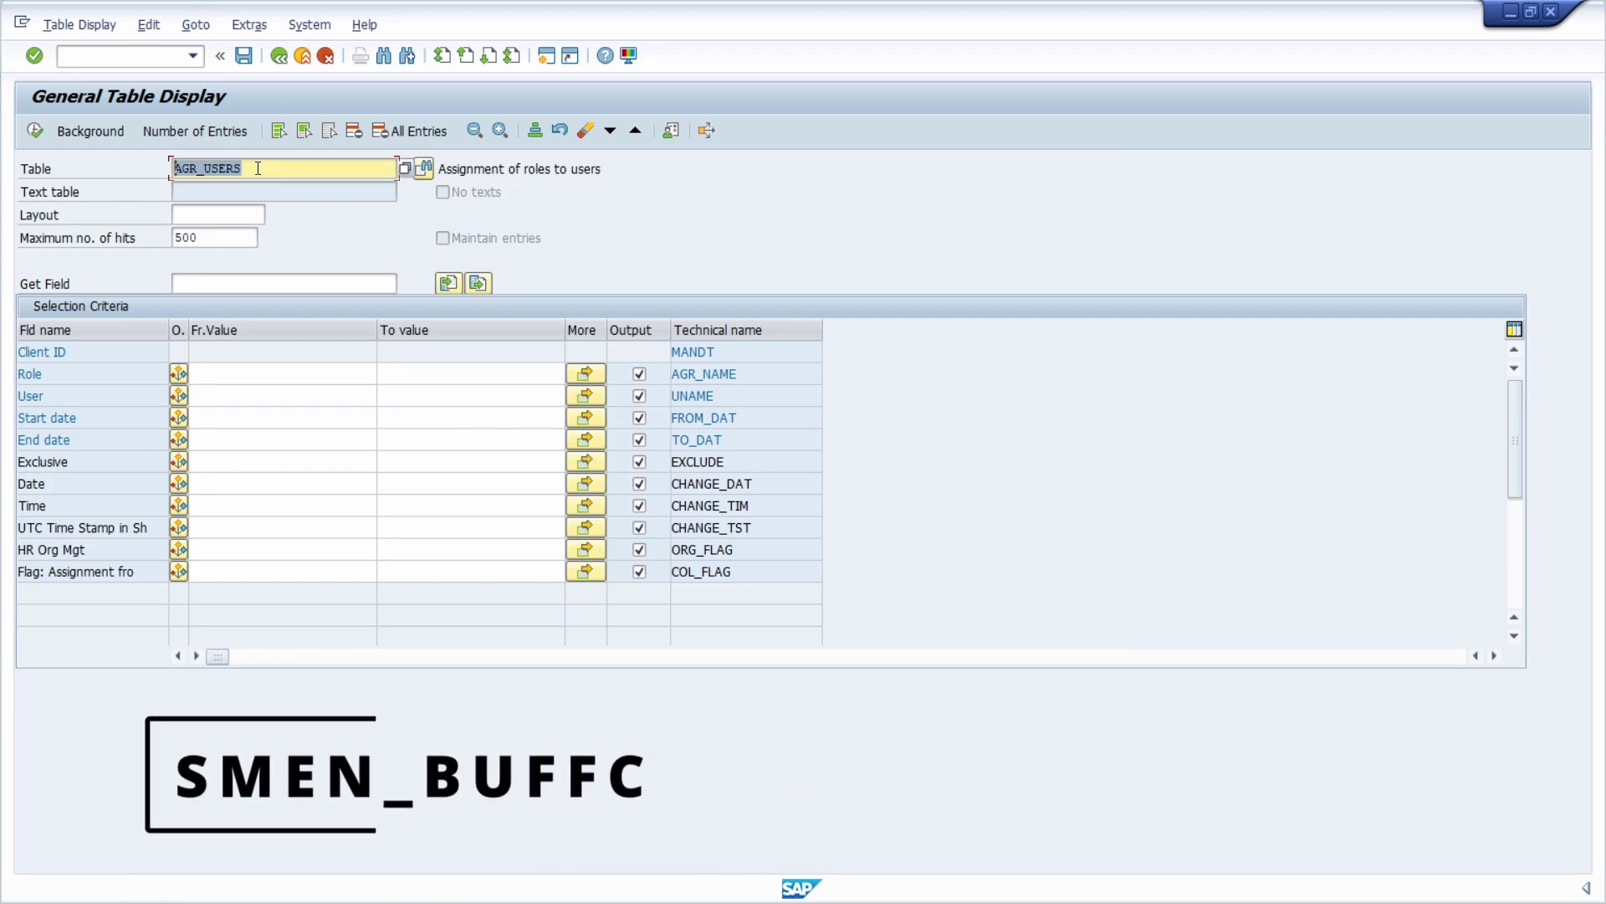
# Replace the table with SMEN_BUFFC, the favorites storage table, and load its fields
pyautogui.write('SMEN_BUFFC')
pyautogui.press('Return')
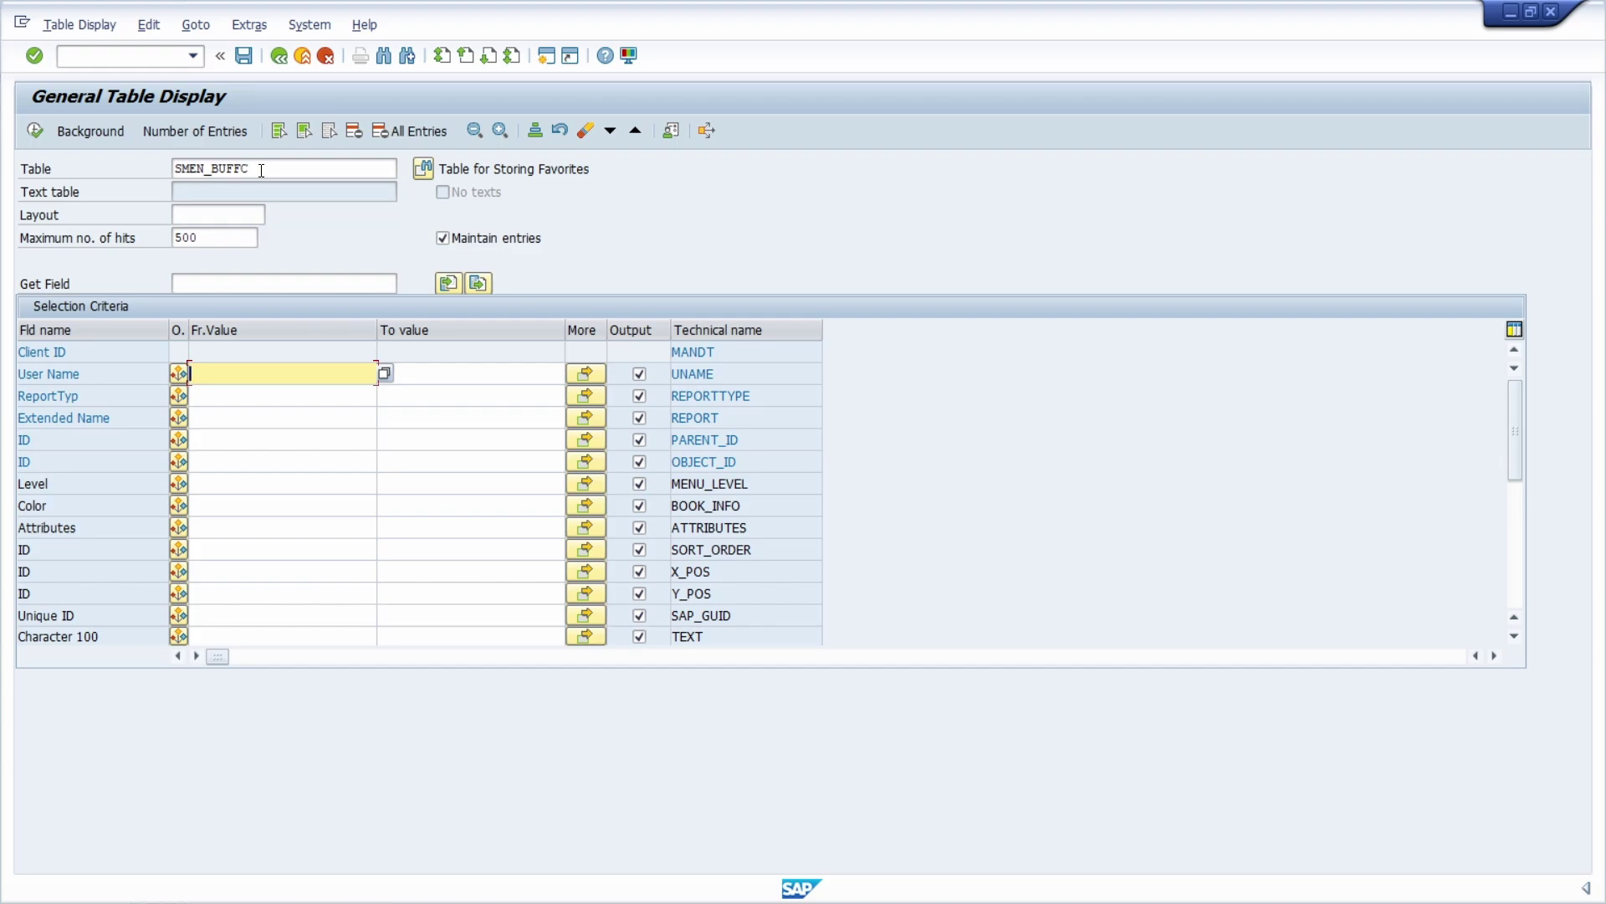
pyautogui.doubleClick(261, 173)
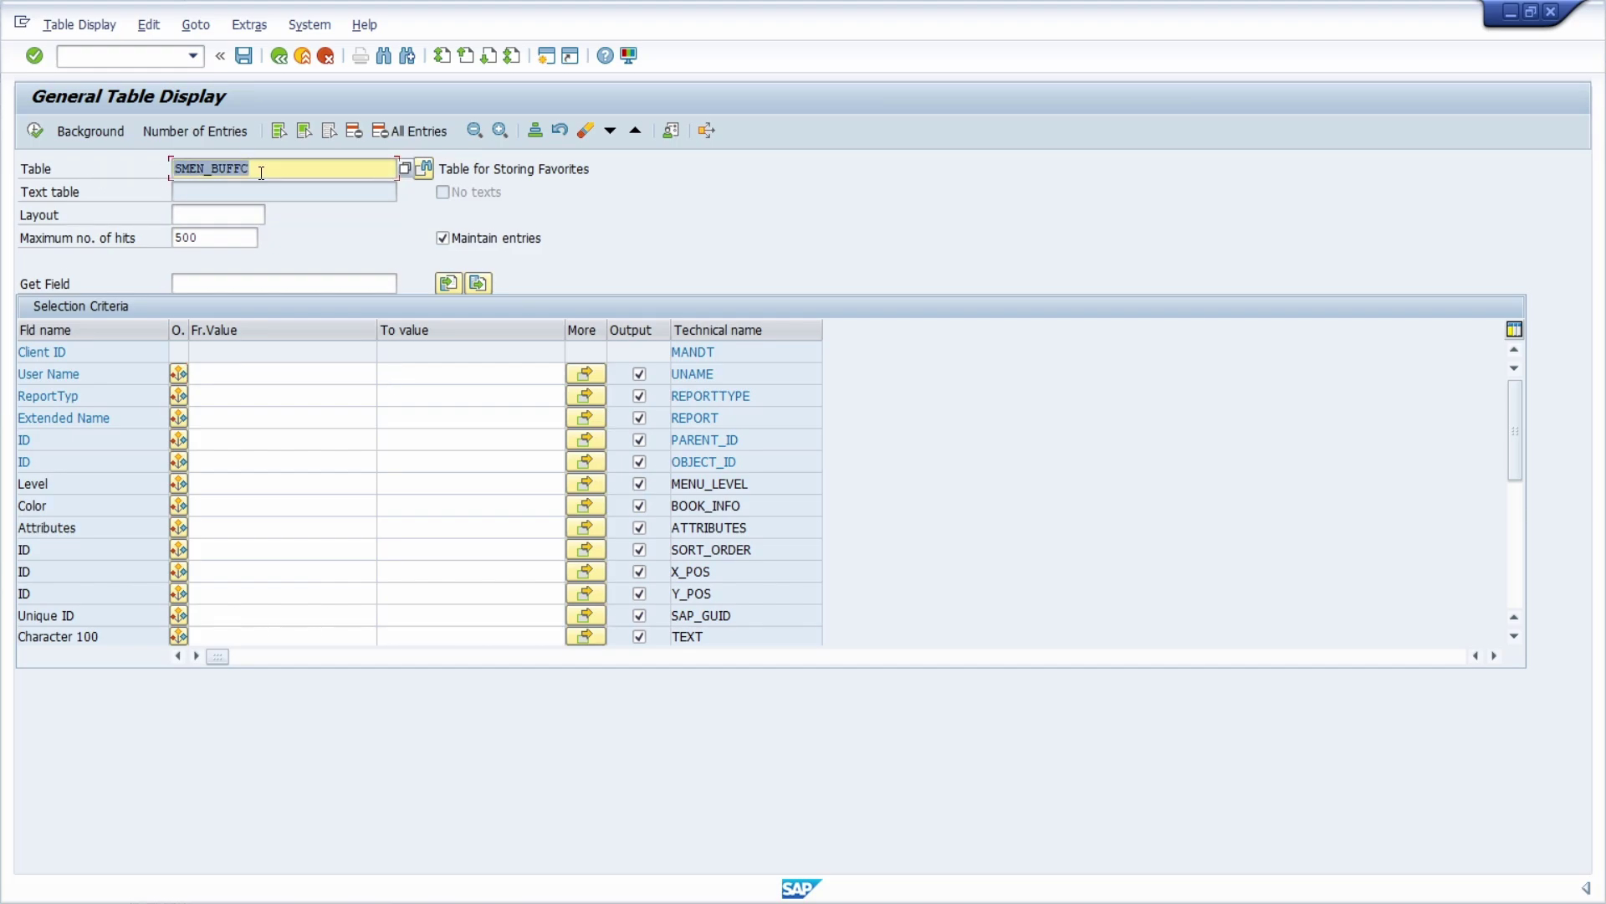
# Load table TPARA (Directory of Memory IDs) and inspect its text table TPARAT
pyautogui.write('TPARA')
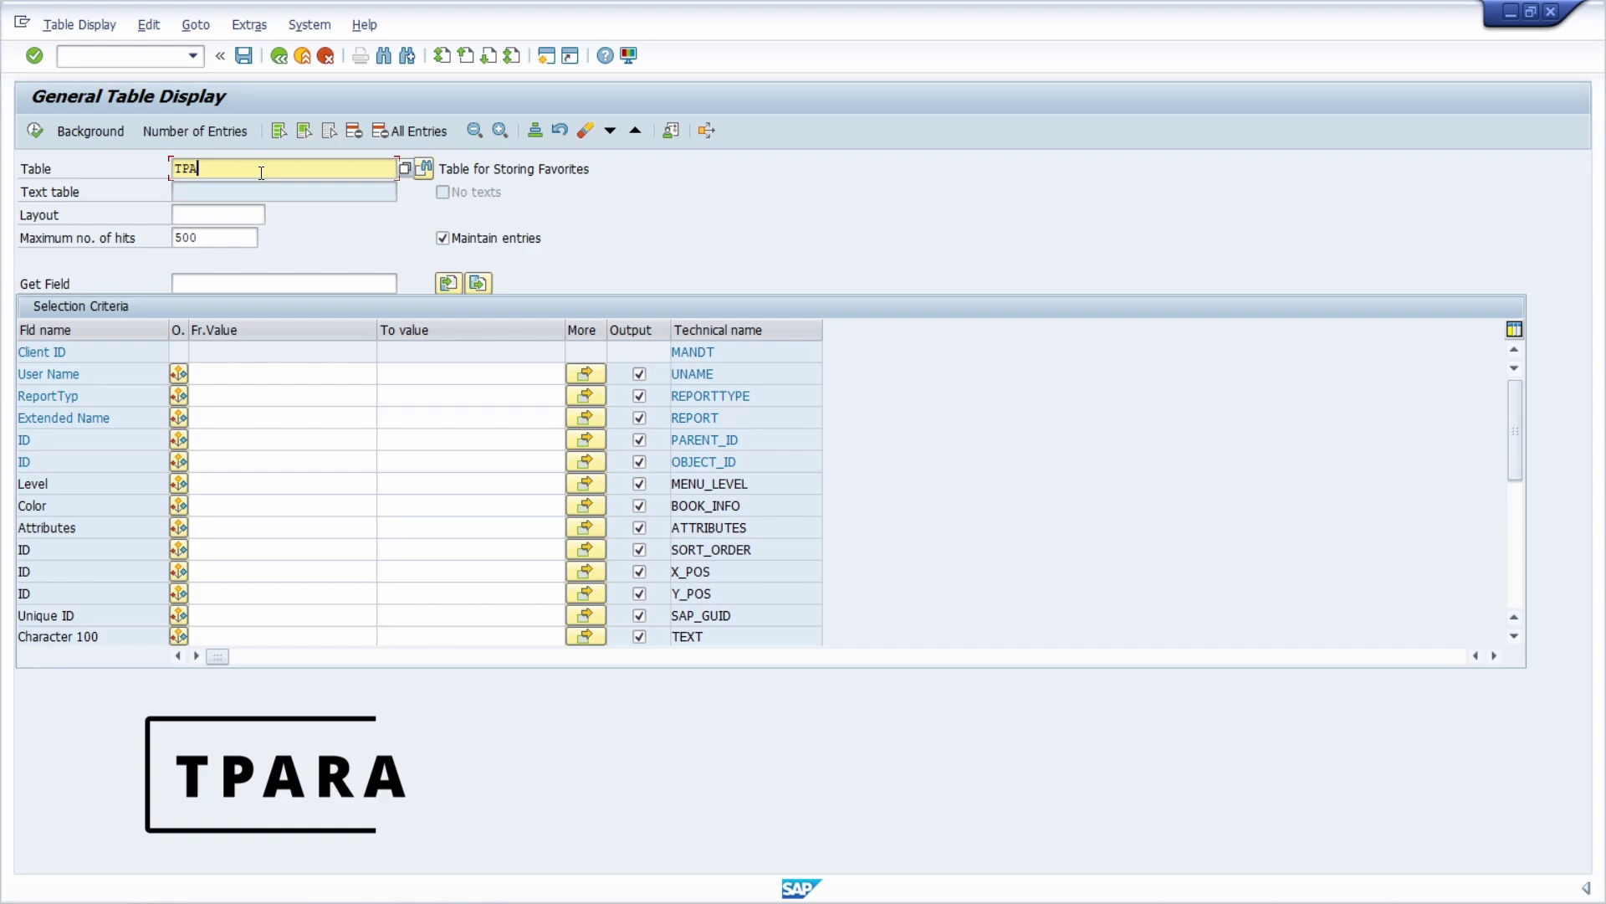
pyautogui.press('Return')
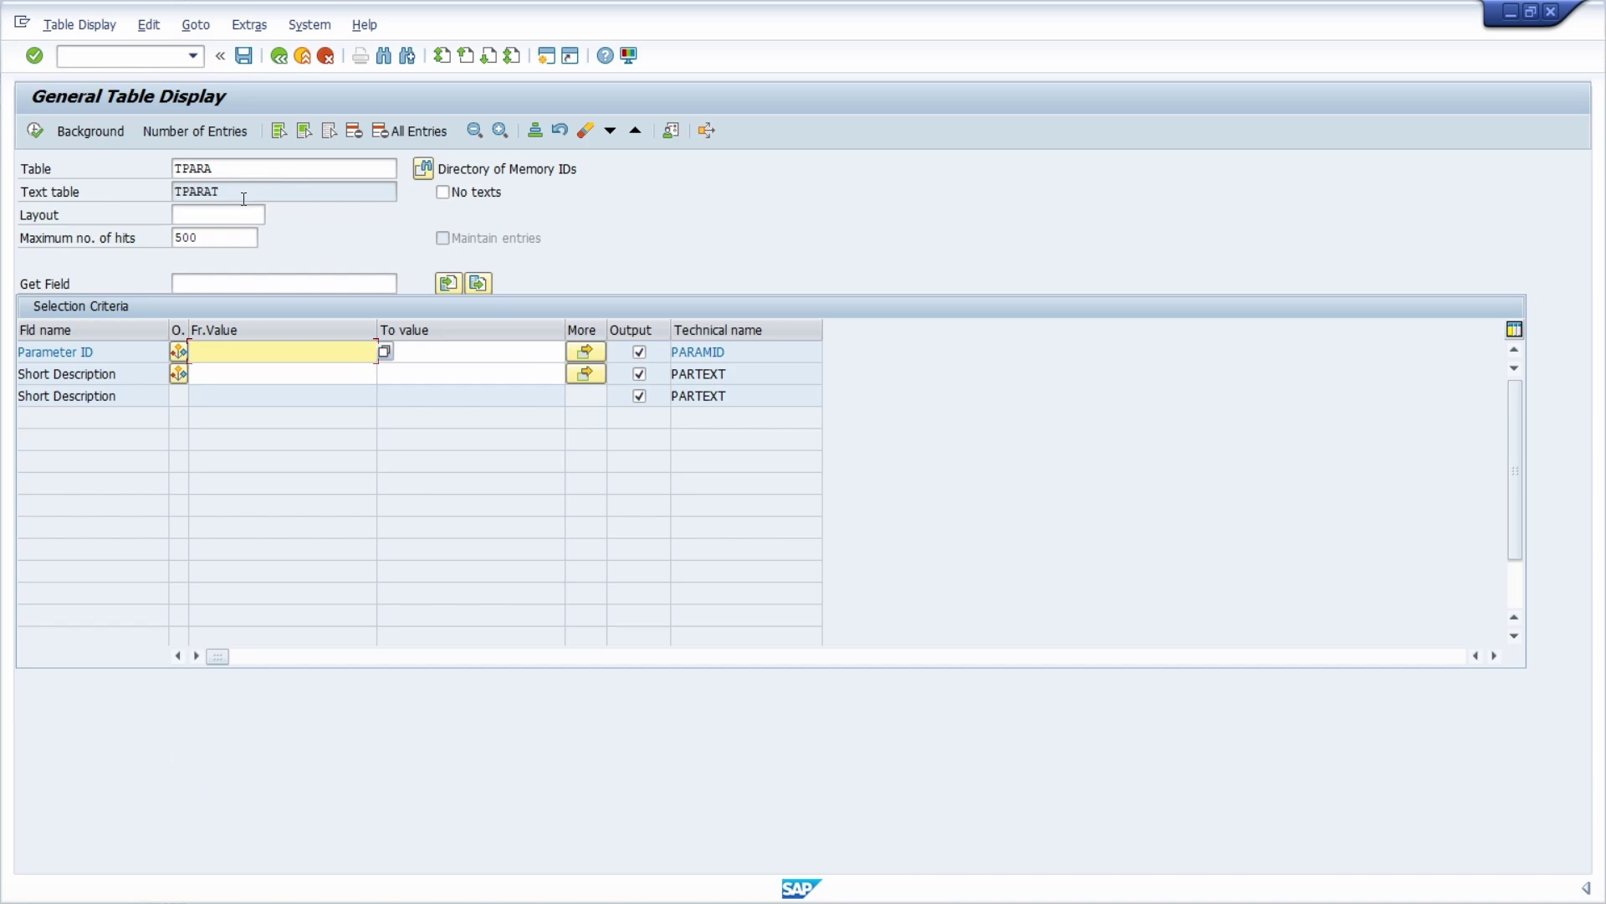
pyautogui.moveTo(244, 198); pyautogui.dragTo(138, 191)
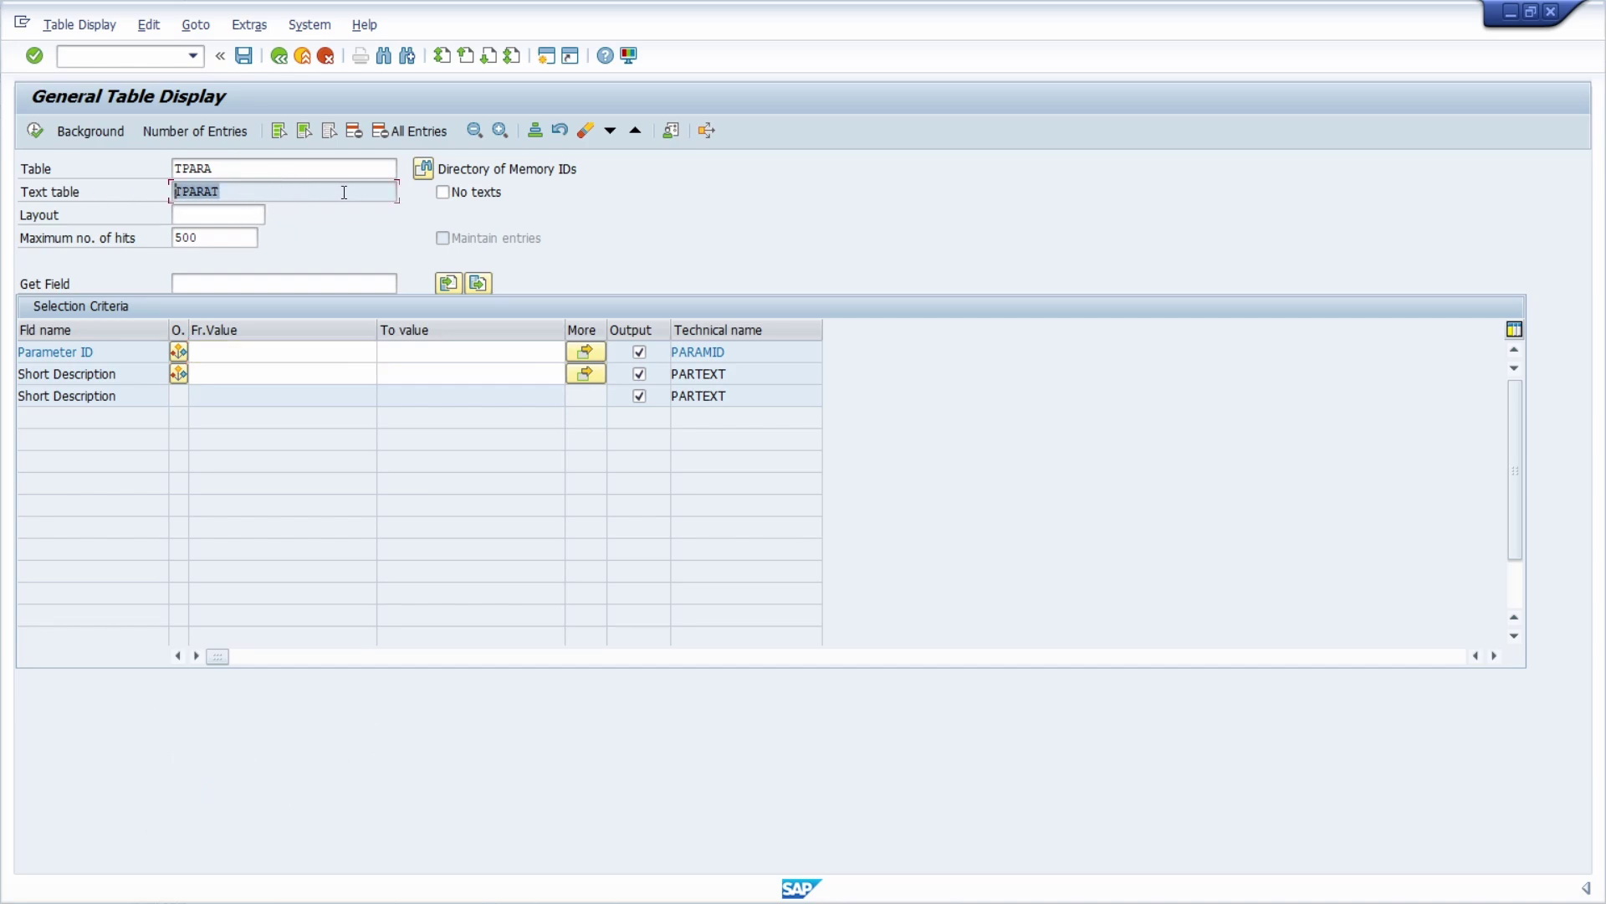
pyautogui.doubleClick(260, 172)
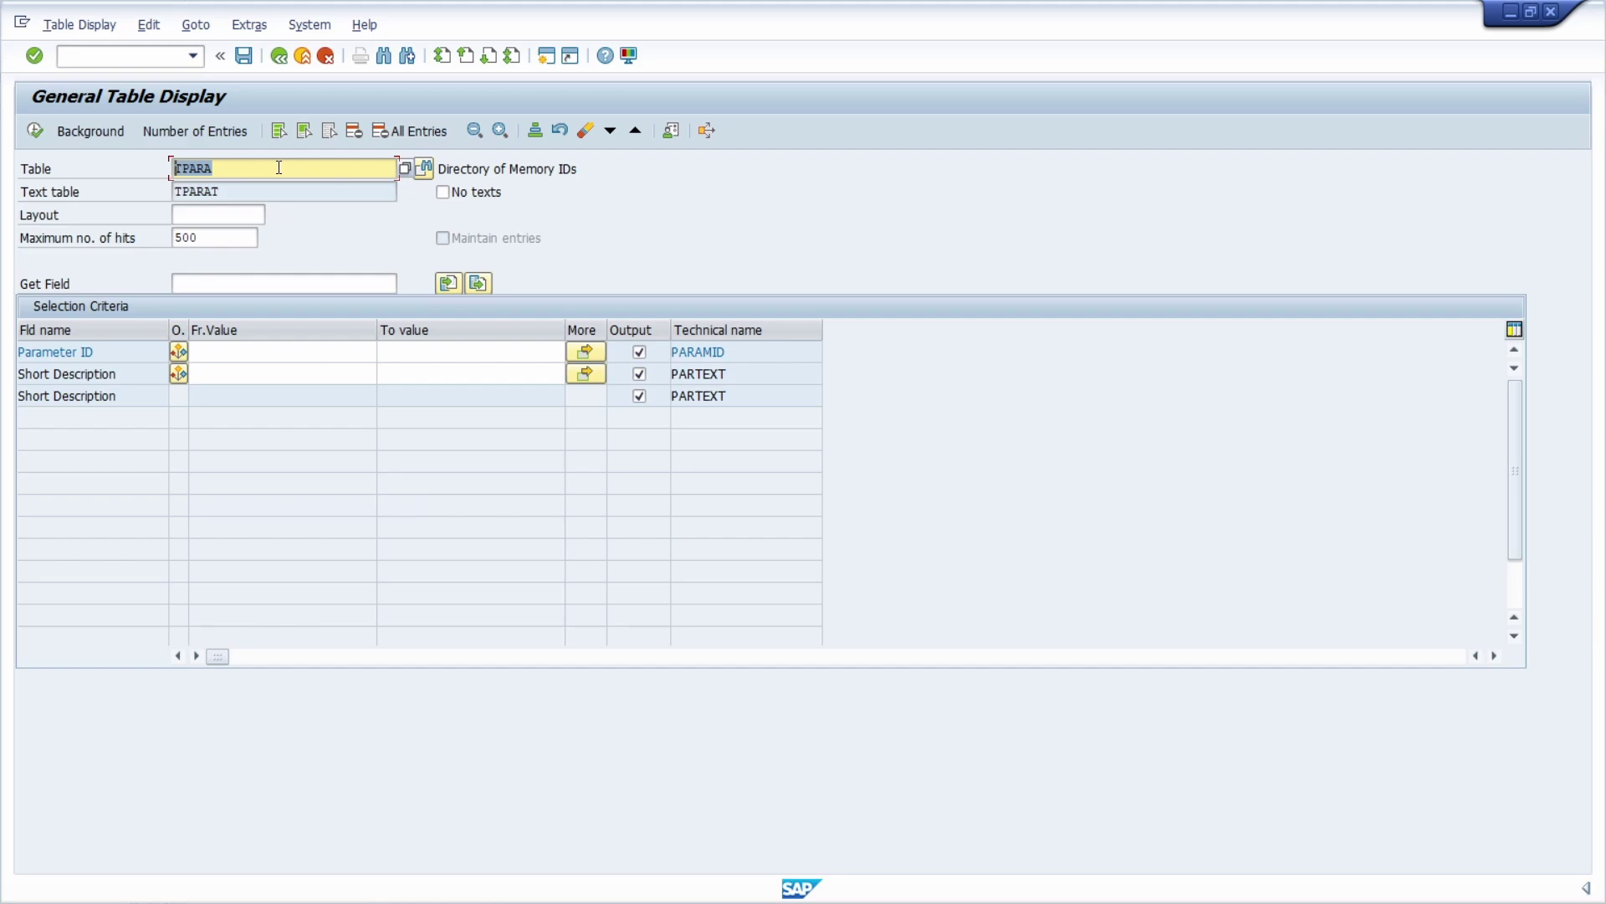
# Display the USR02 logon data table, correcting the mistyped USR002
pyautogui.write('USR')
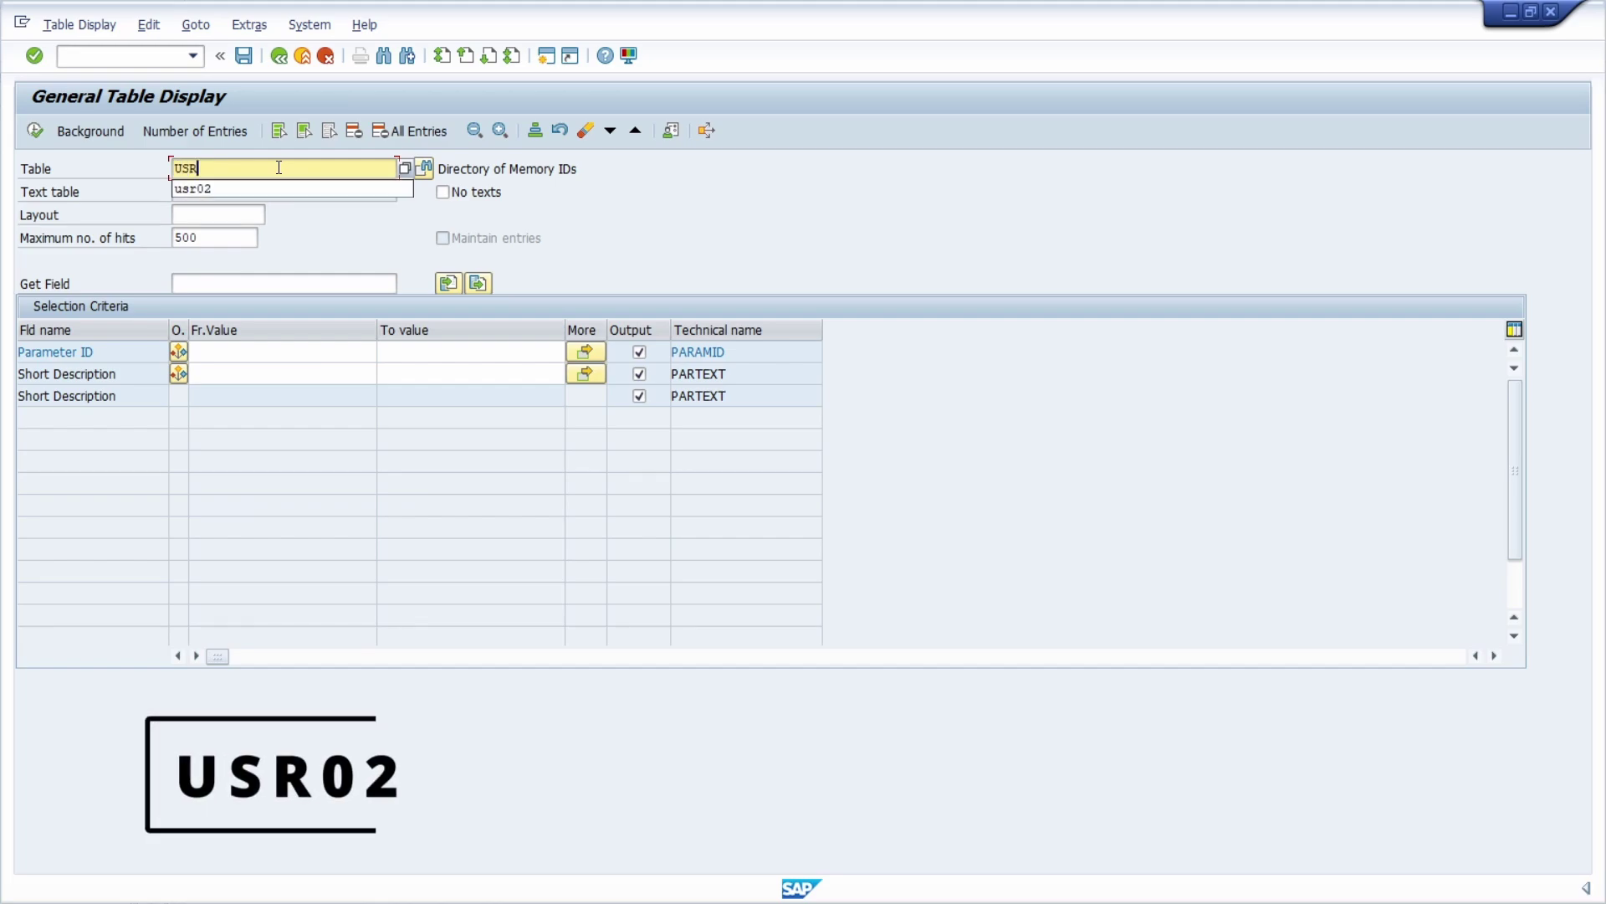
pyautogui.write('002')
pyautogui.press('Return')
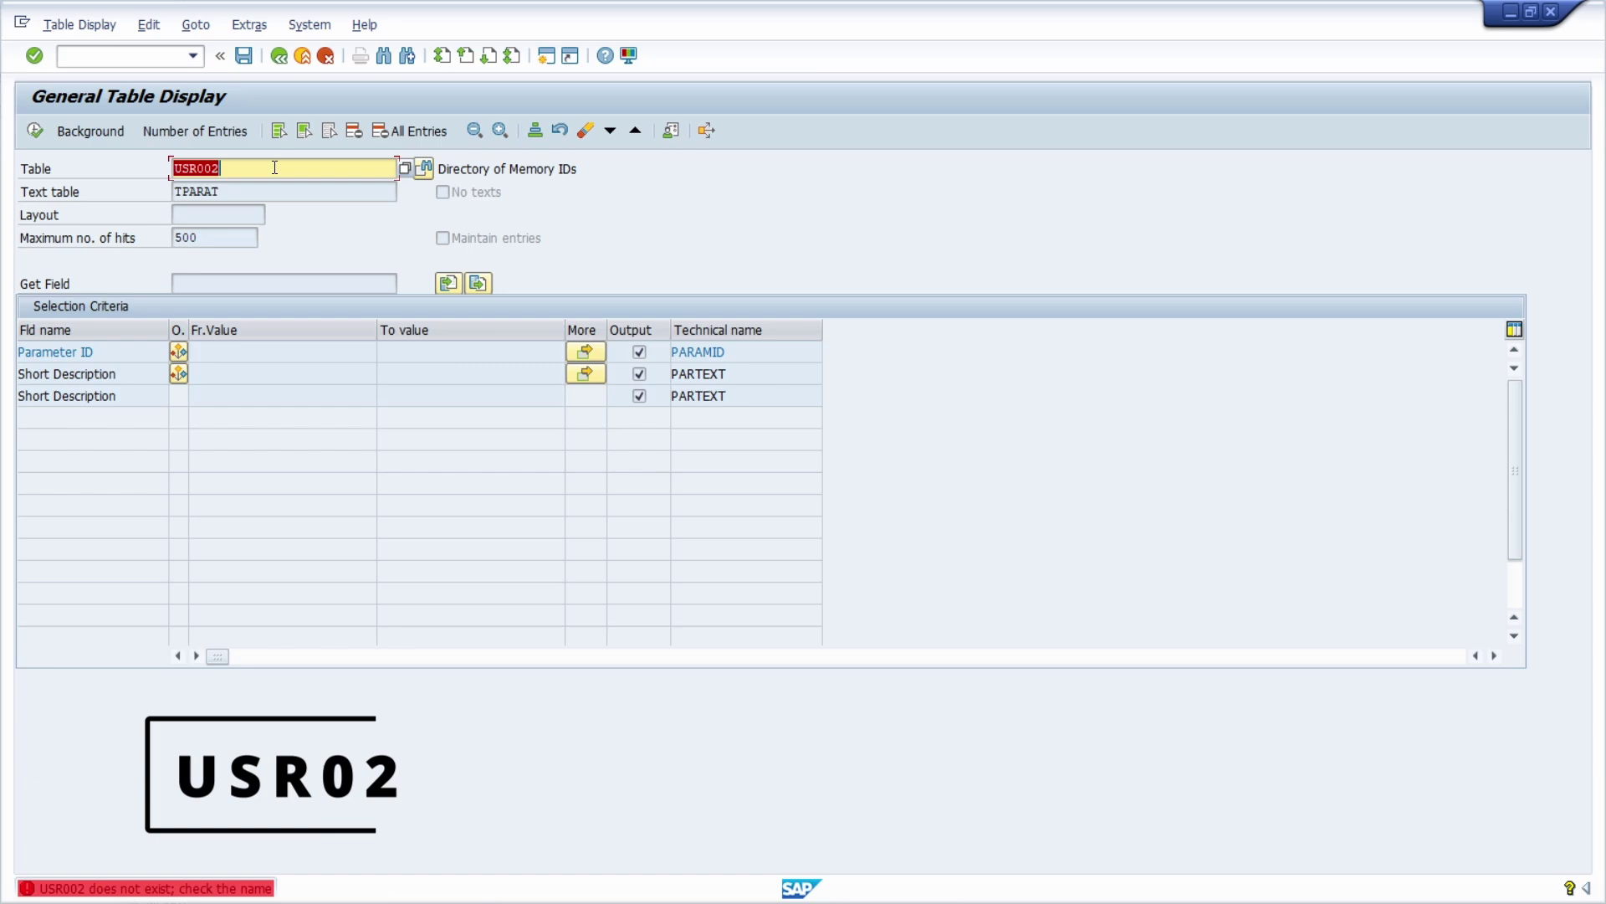
pyautogui.write('USR02')
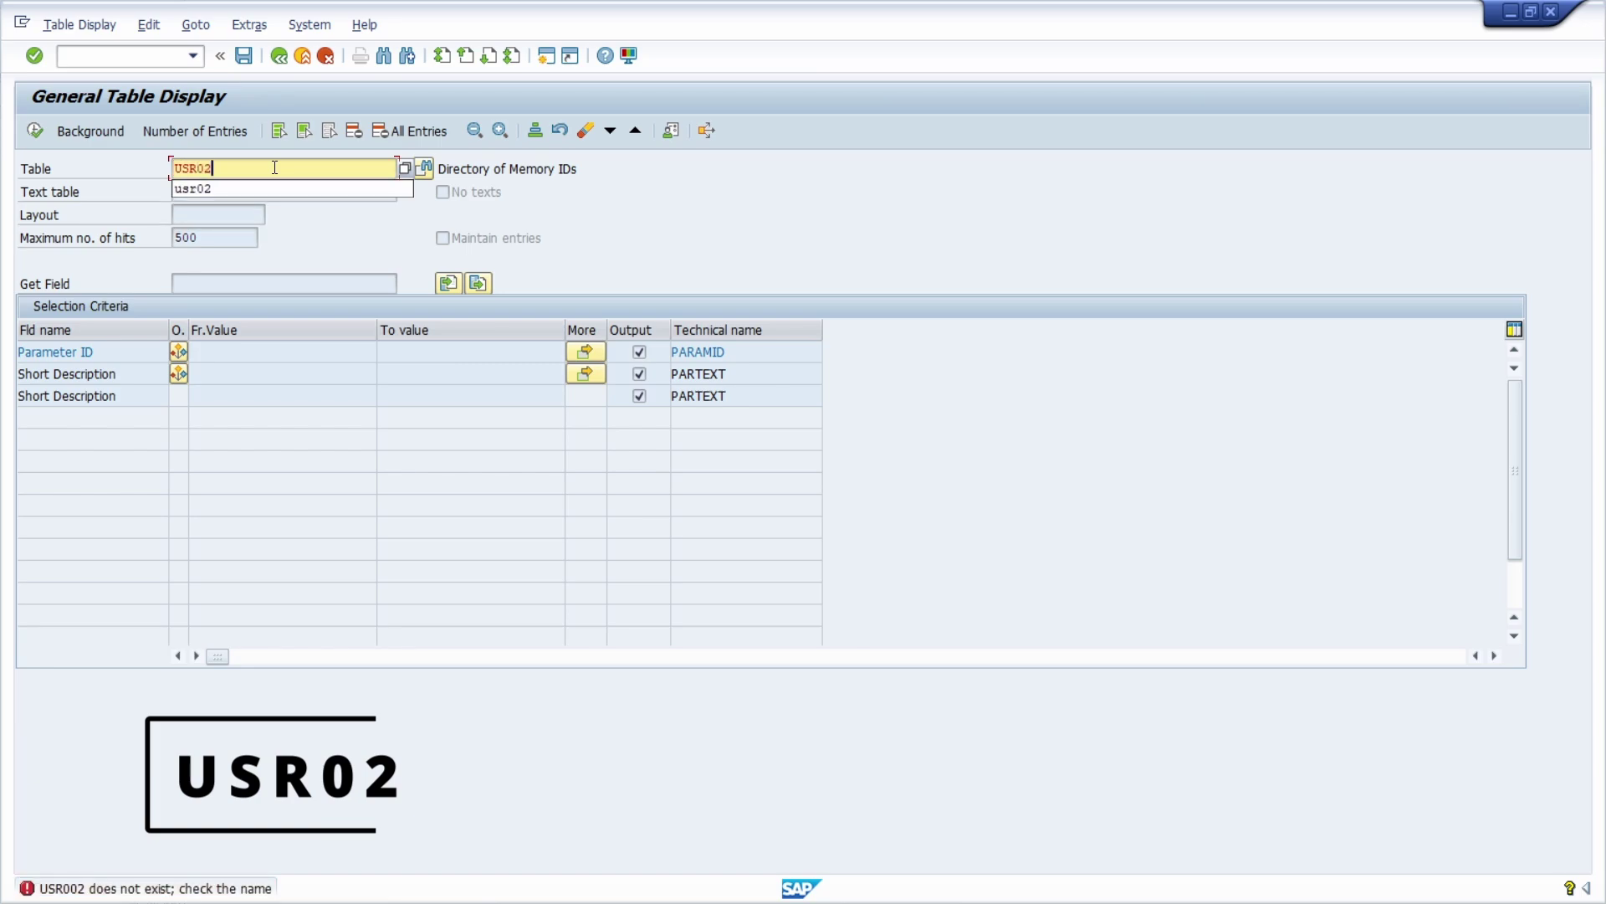
pyautogui.press('Return')
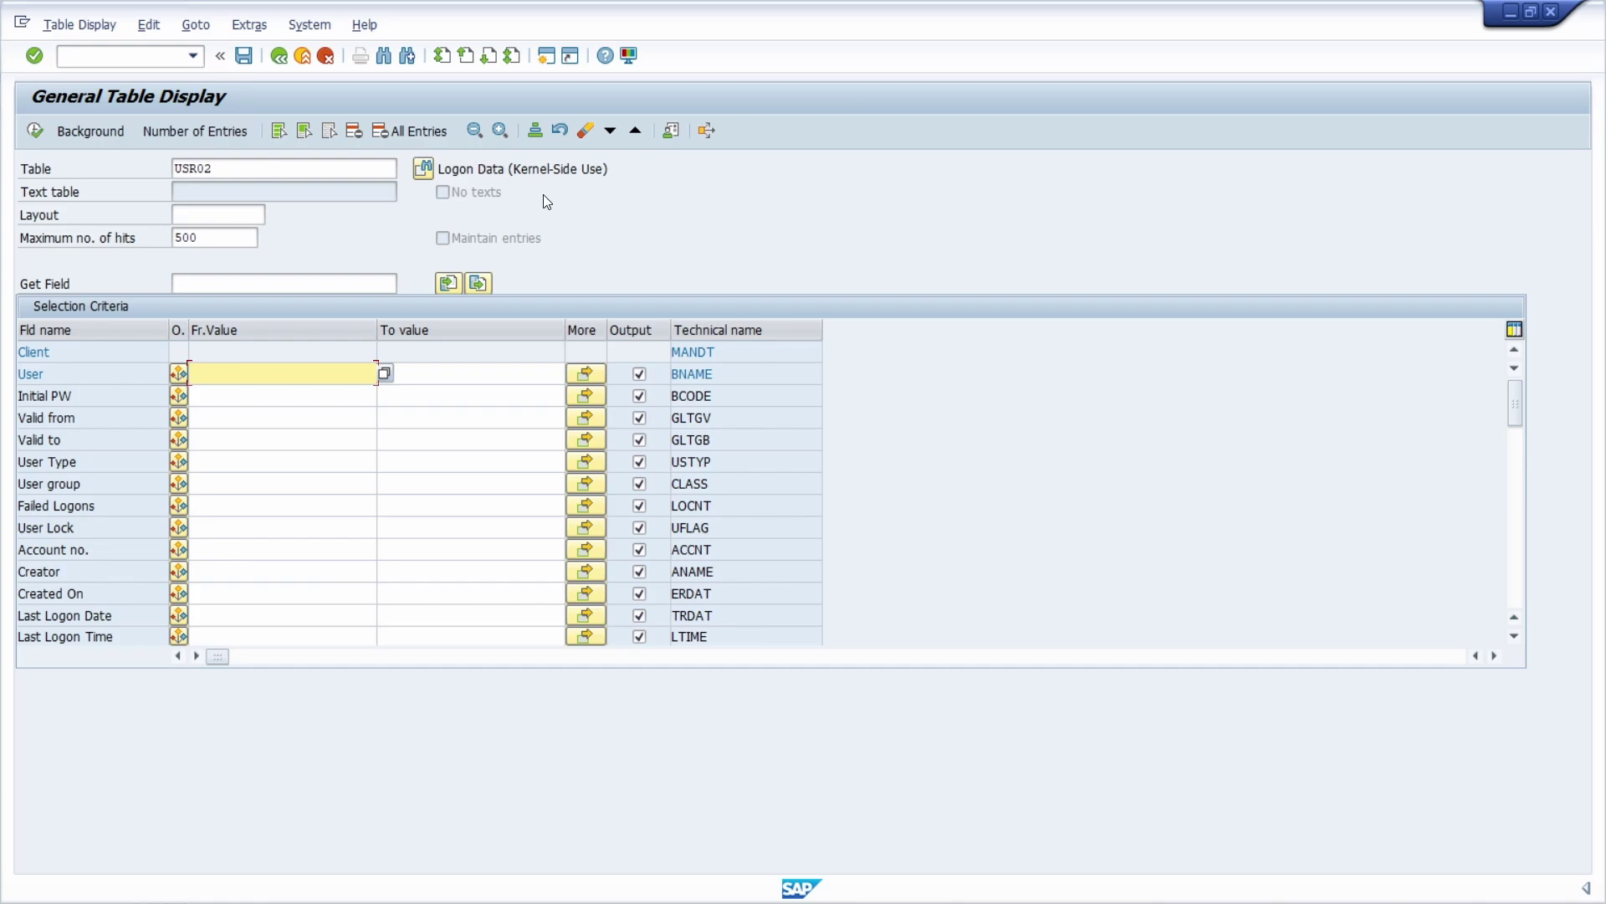
# Change the table to USR05, the User Master Parameter ID table
pyautogui.click(240, 166)
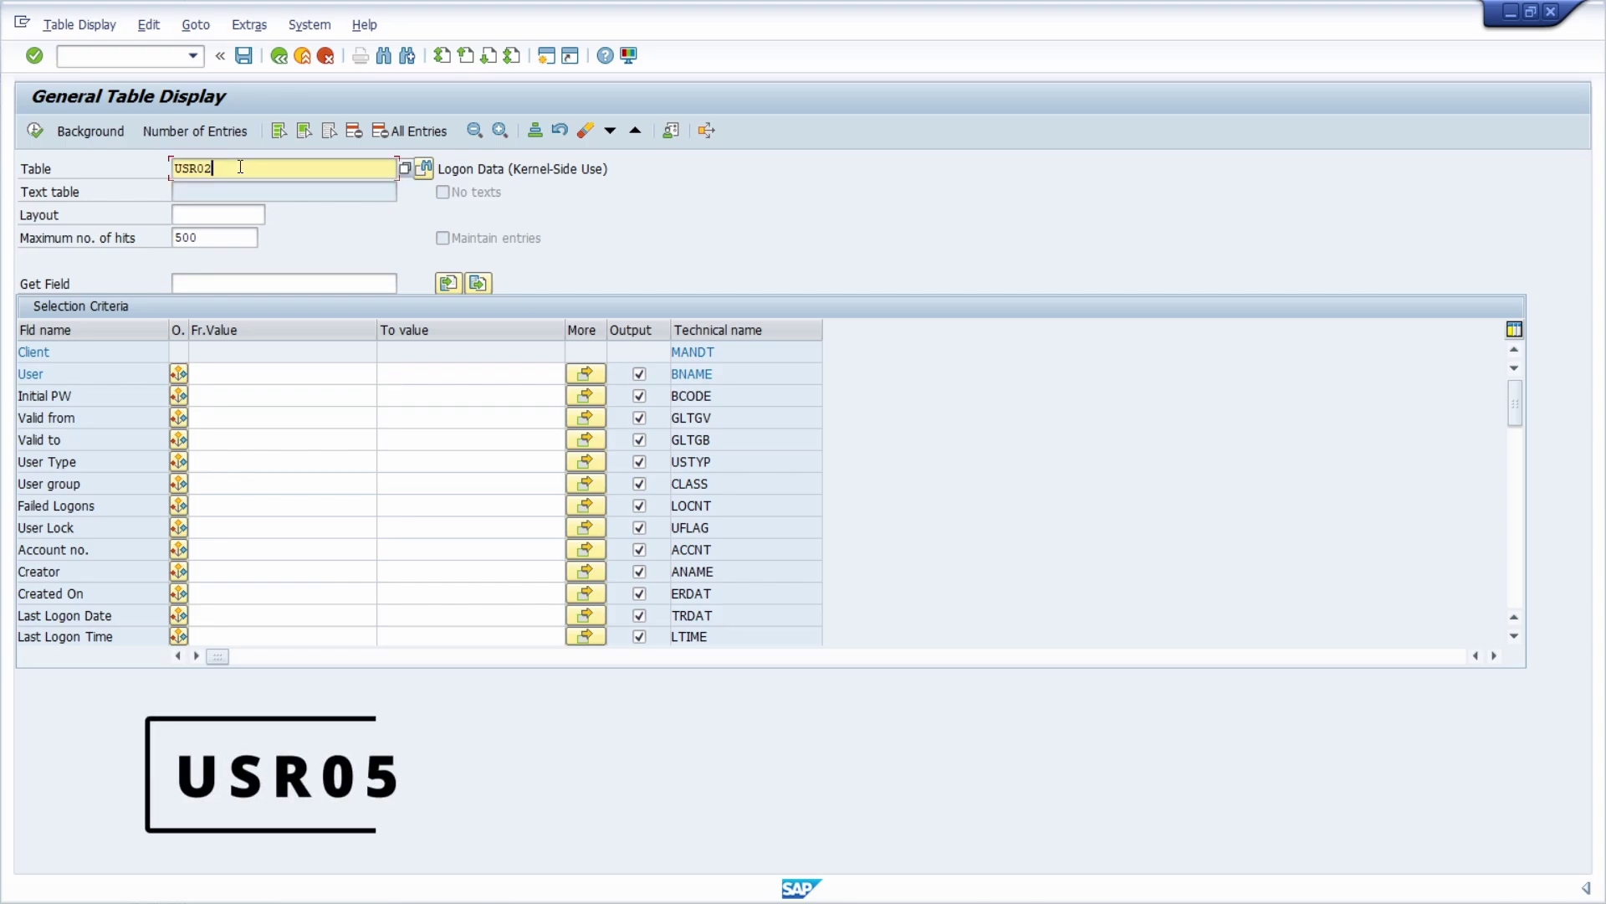
pyautogui.press('BackSpace')
pyautogui.write('5')
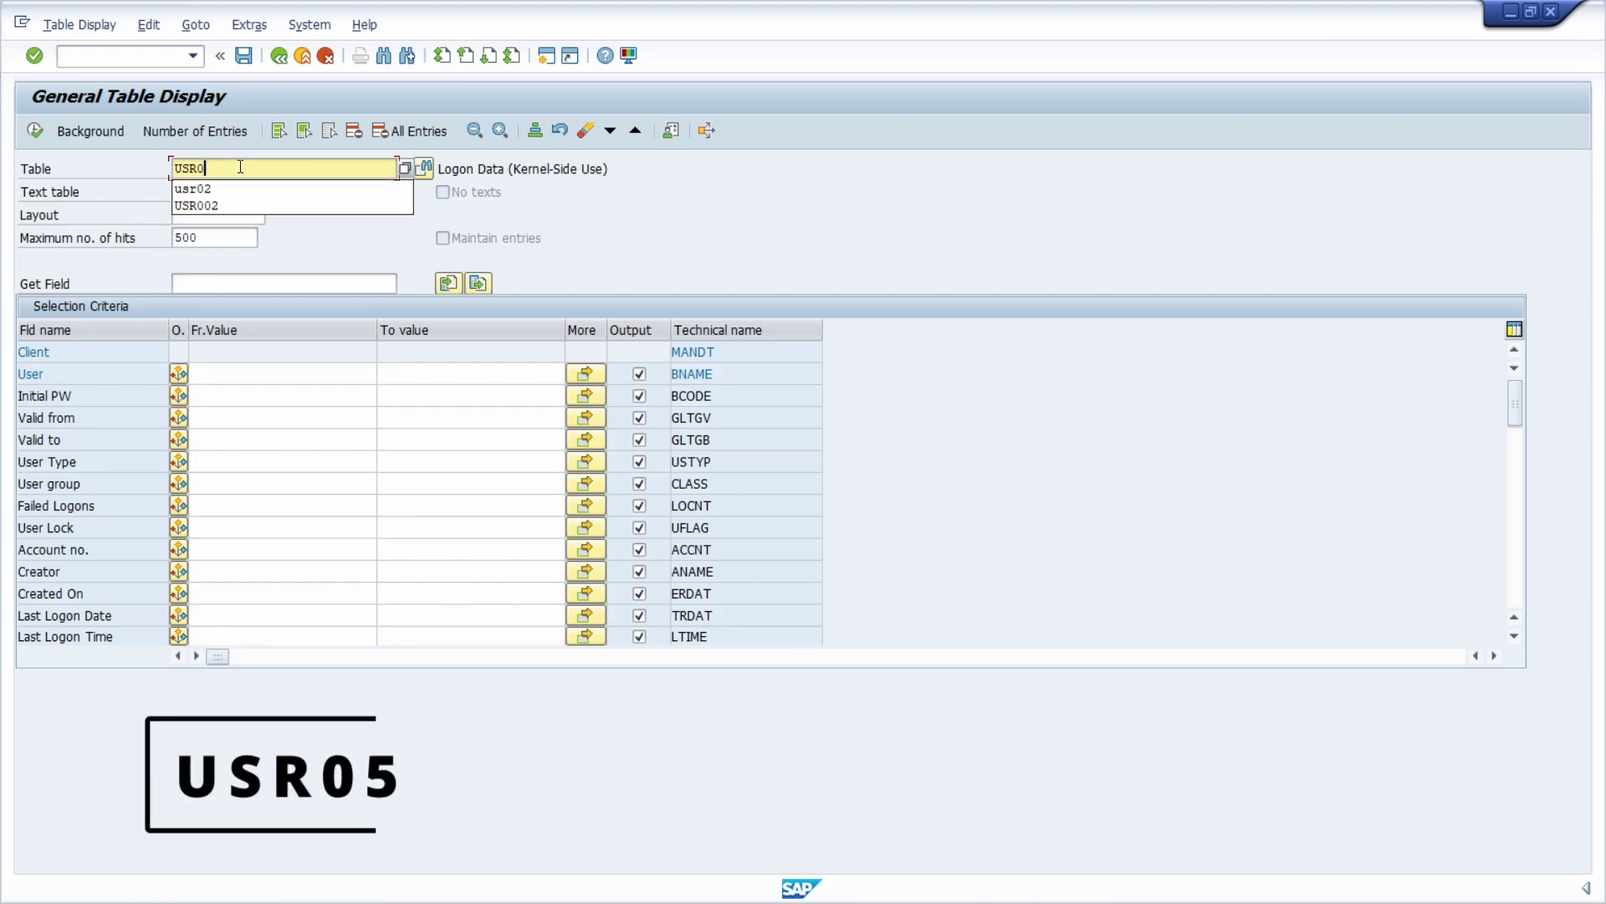
pyautogui.press('Return')
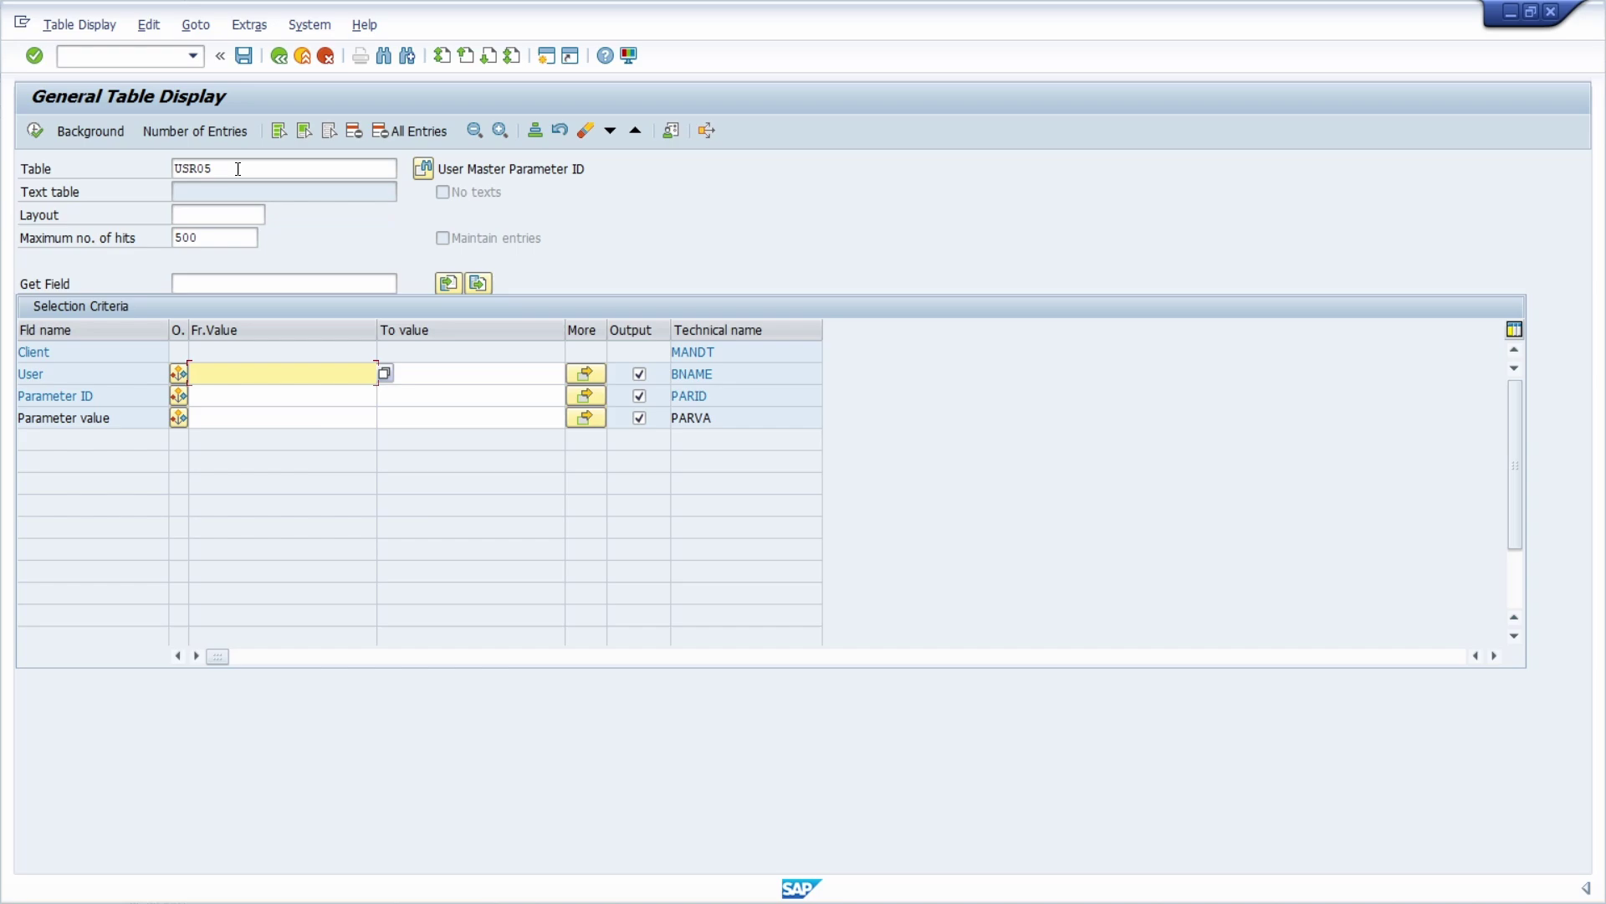
# Change the table to USR07 and load its selection fields
pyautogui.click(239, 168)
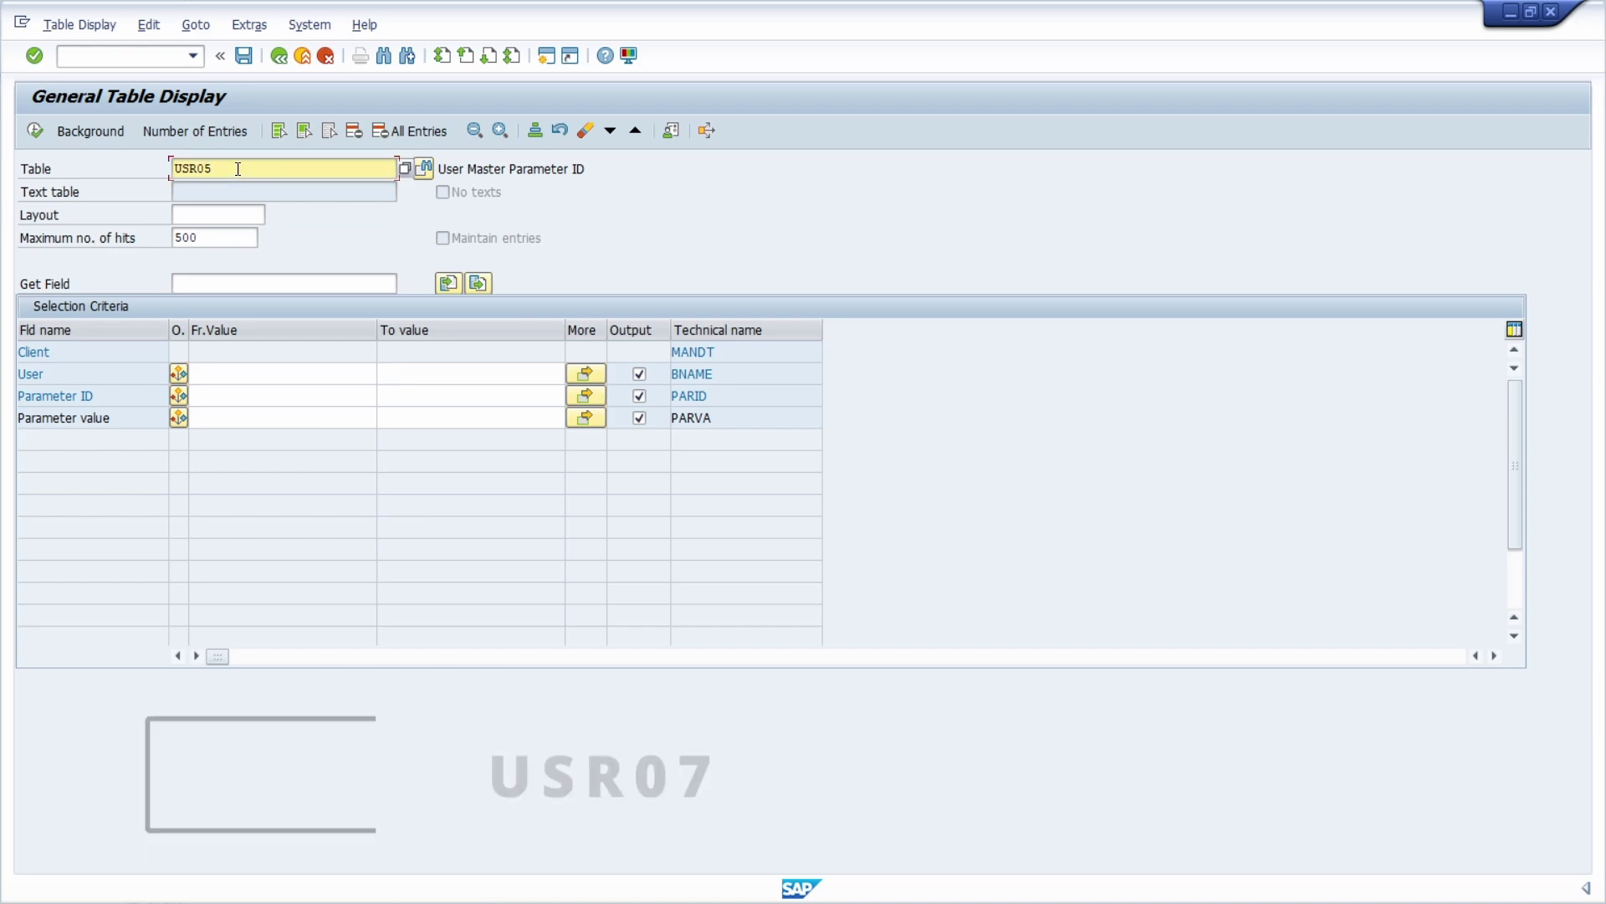
pyautogui.press('BackSpace')
pyautogui.write('7')
pyautogui.press('Return')
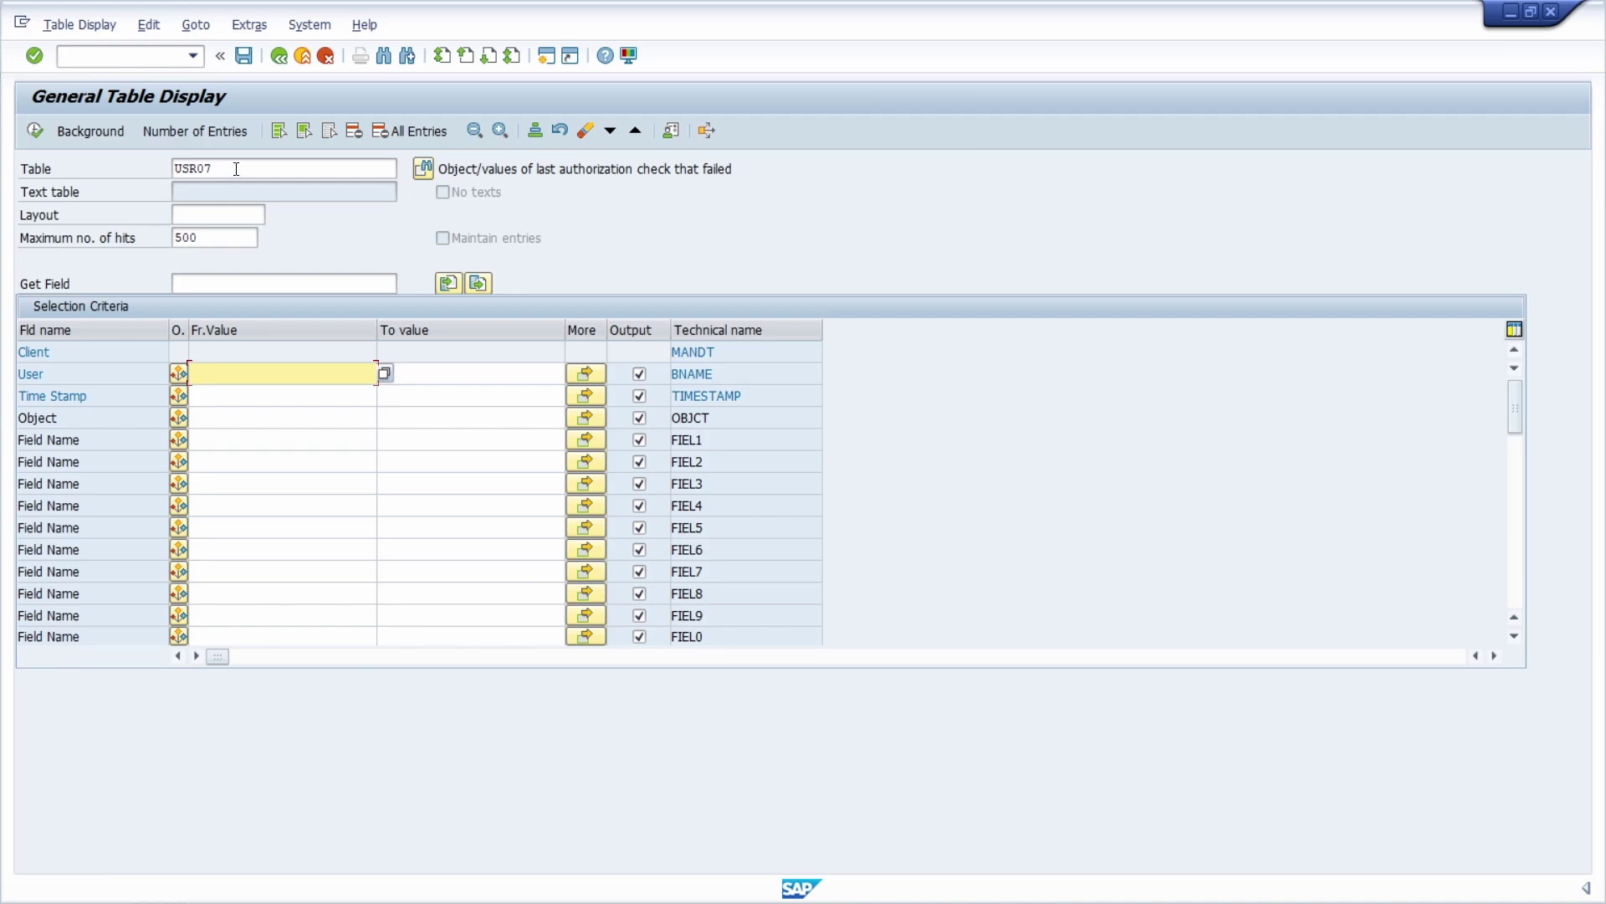
# Start transaction SA38 via /nsa38 to reach ABAP Program Execution
pyautogui.click(141, 61)
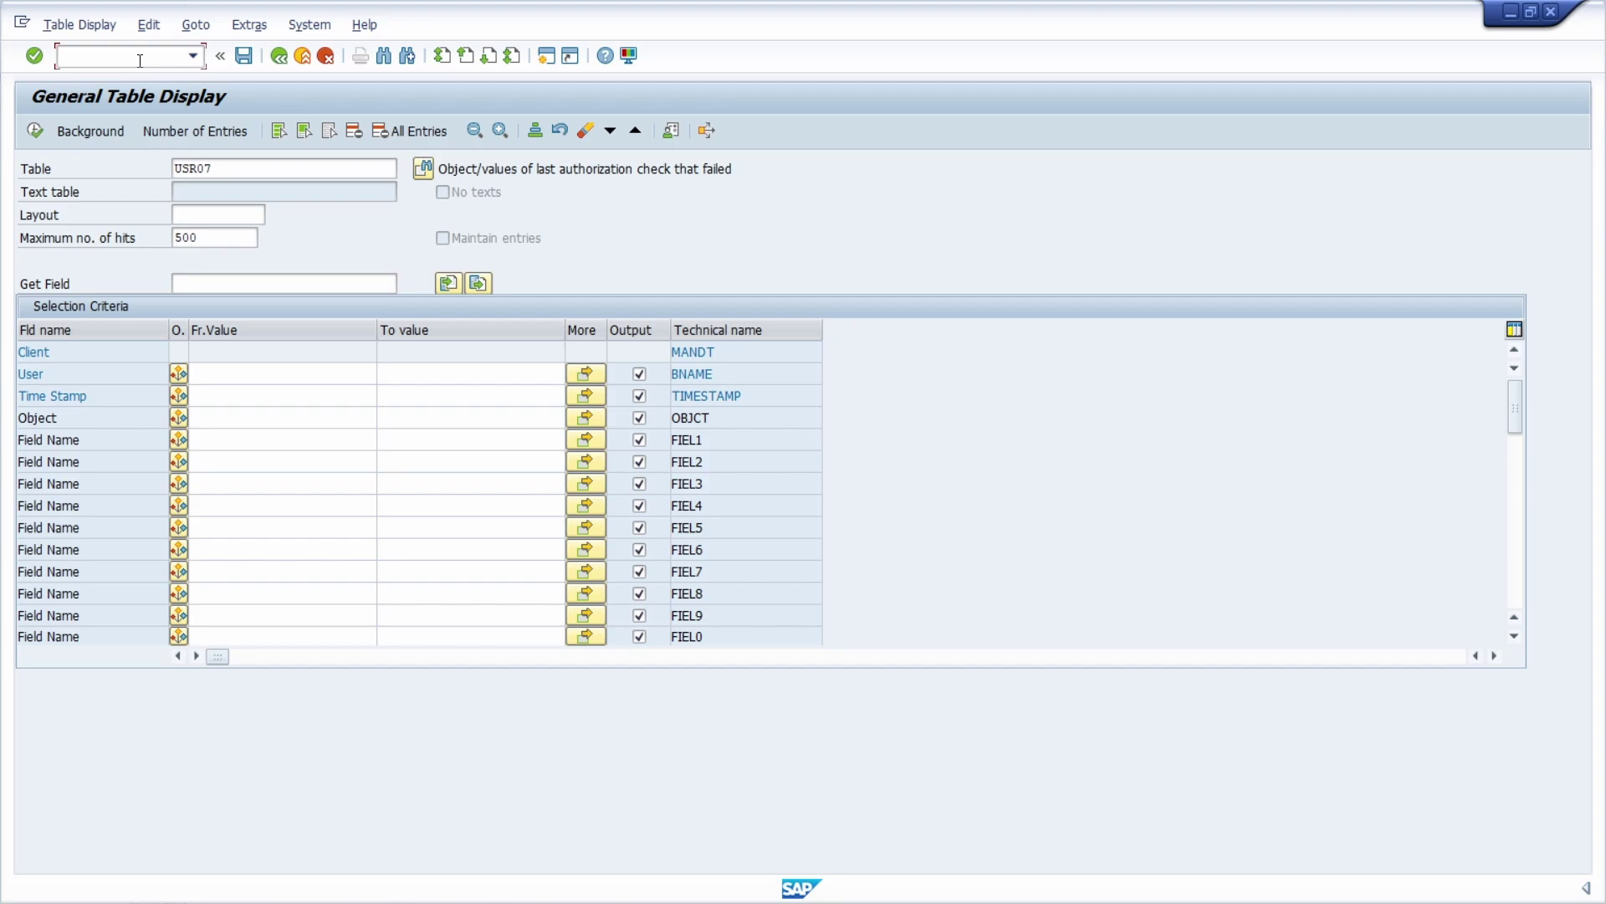
pyautogui.write('/ns')
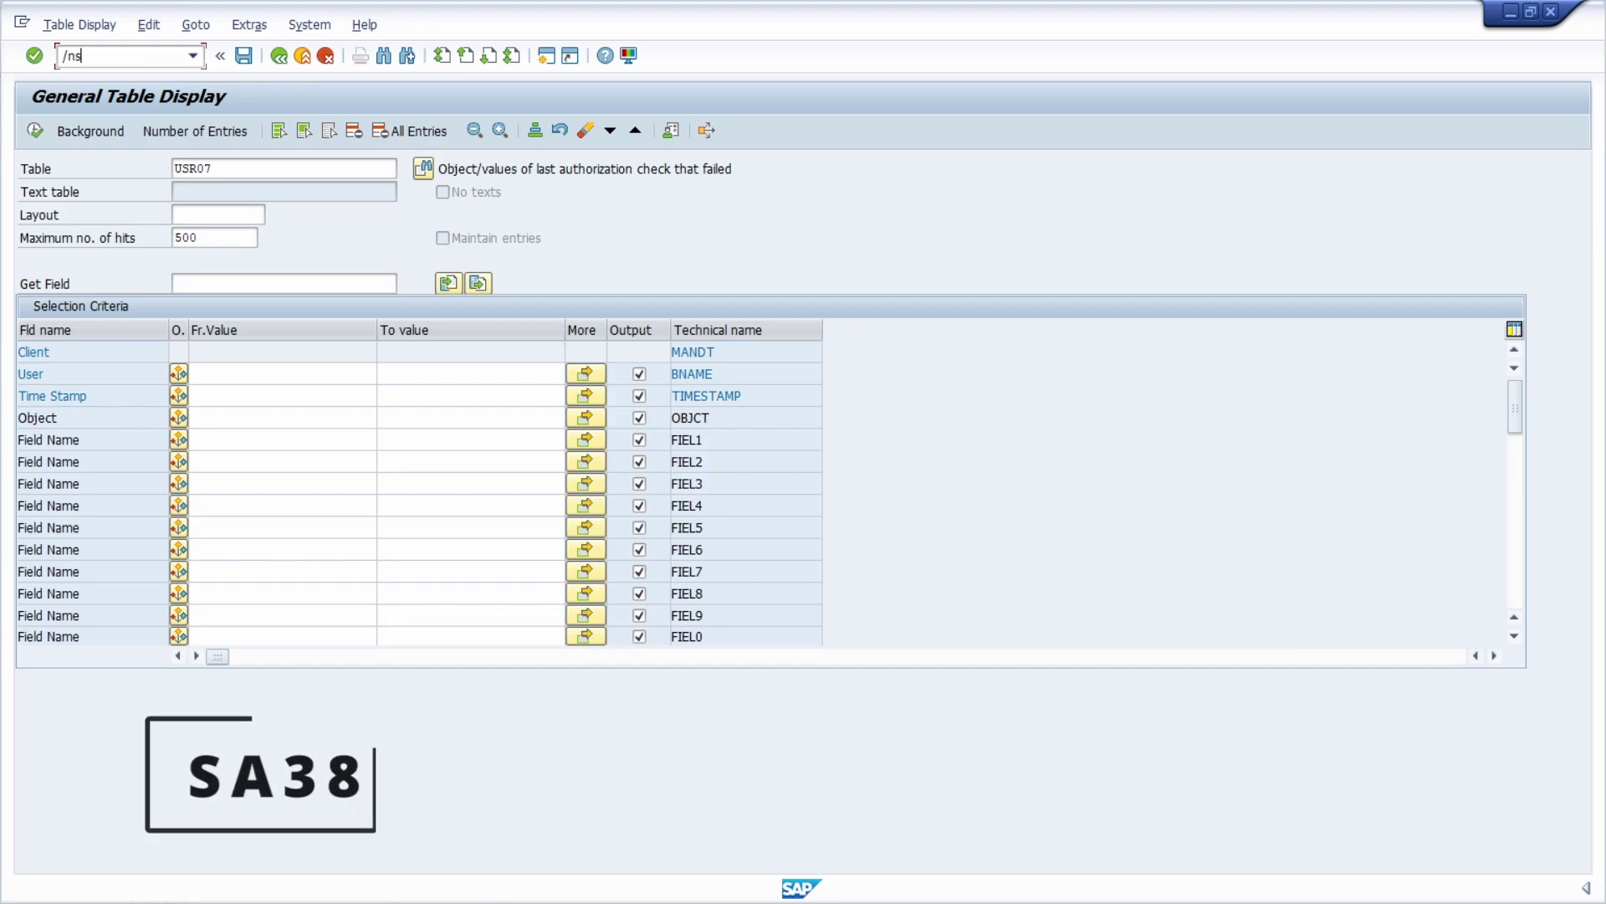
pyautogui.write('a38')
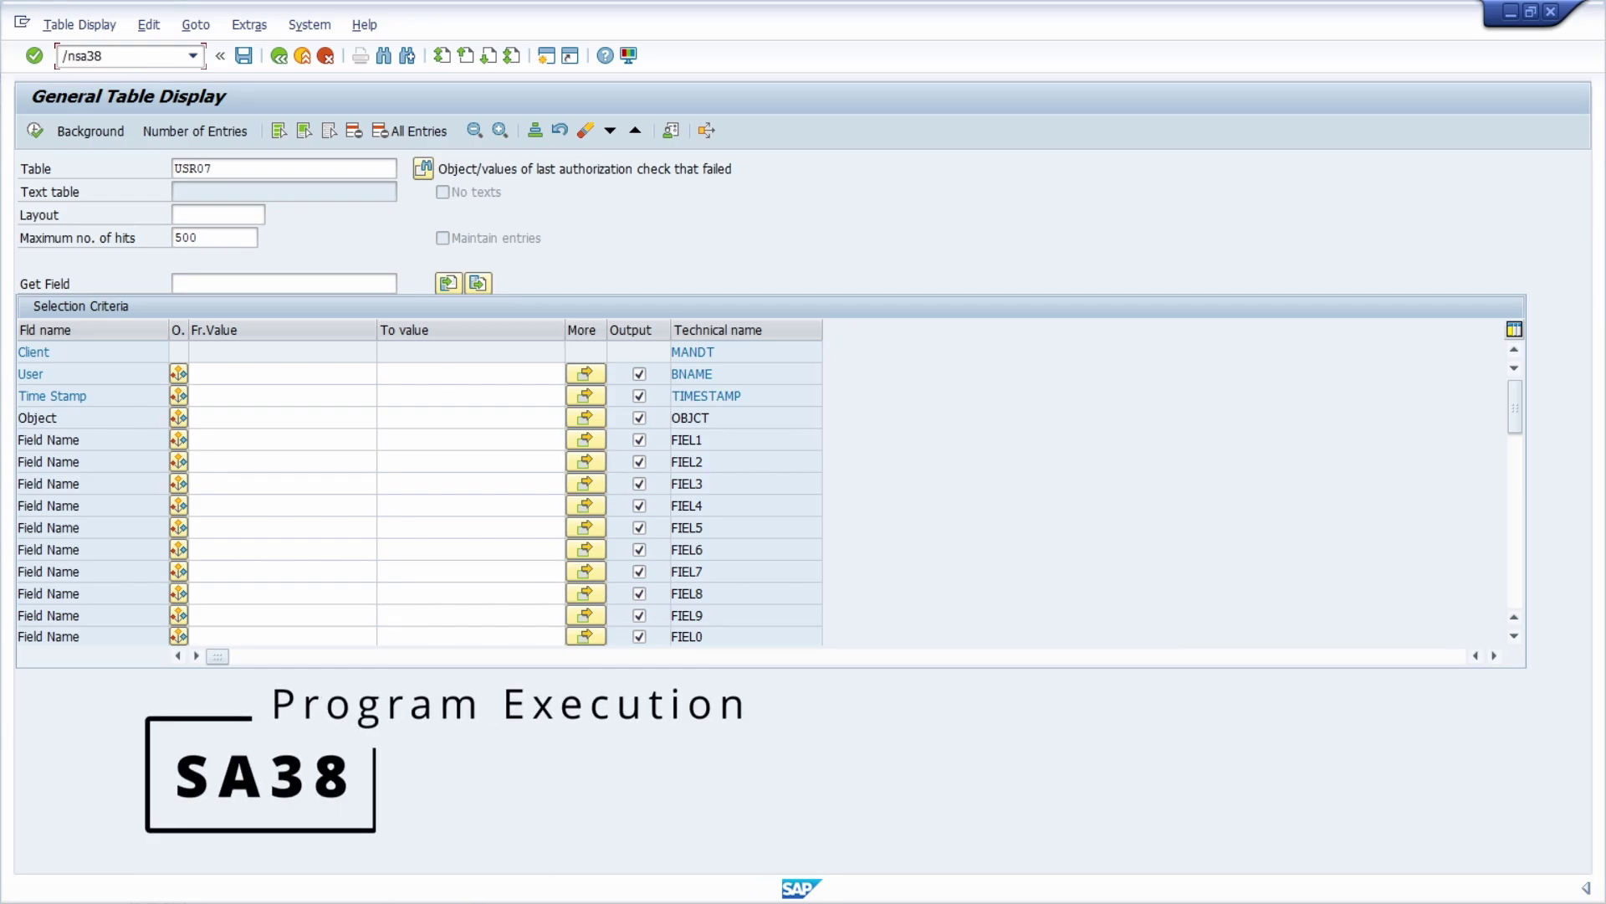
pyautogui.press('Return')
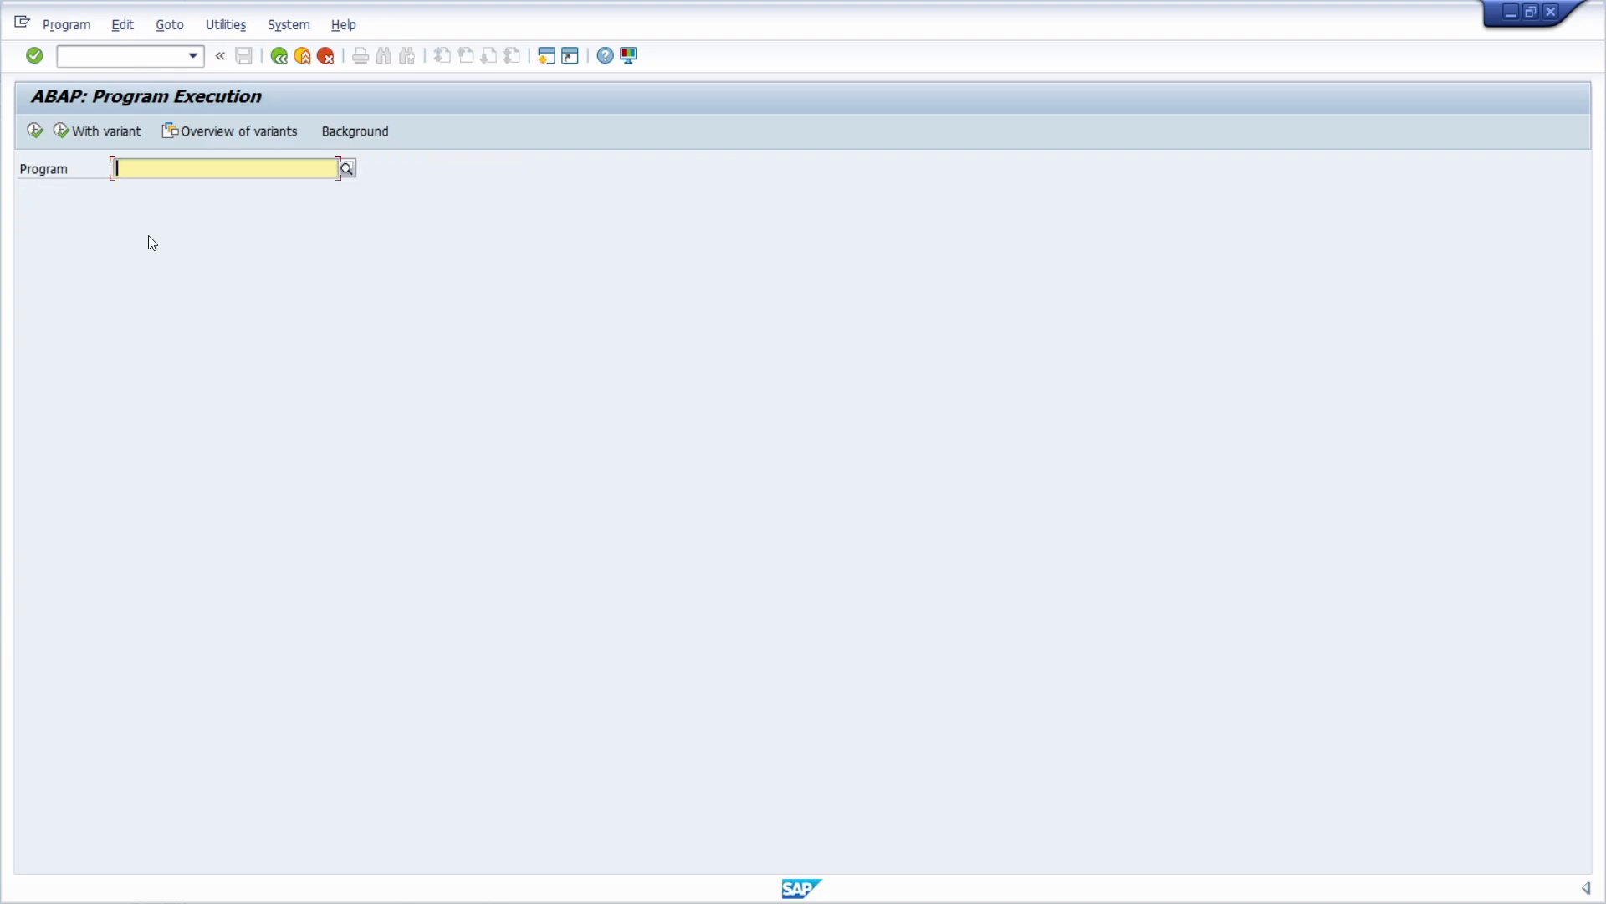
pyautogui.click(93, 52)
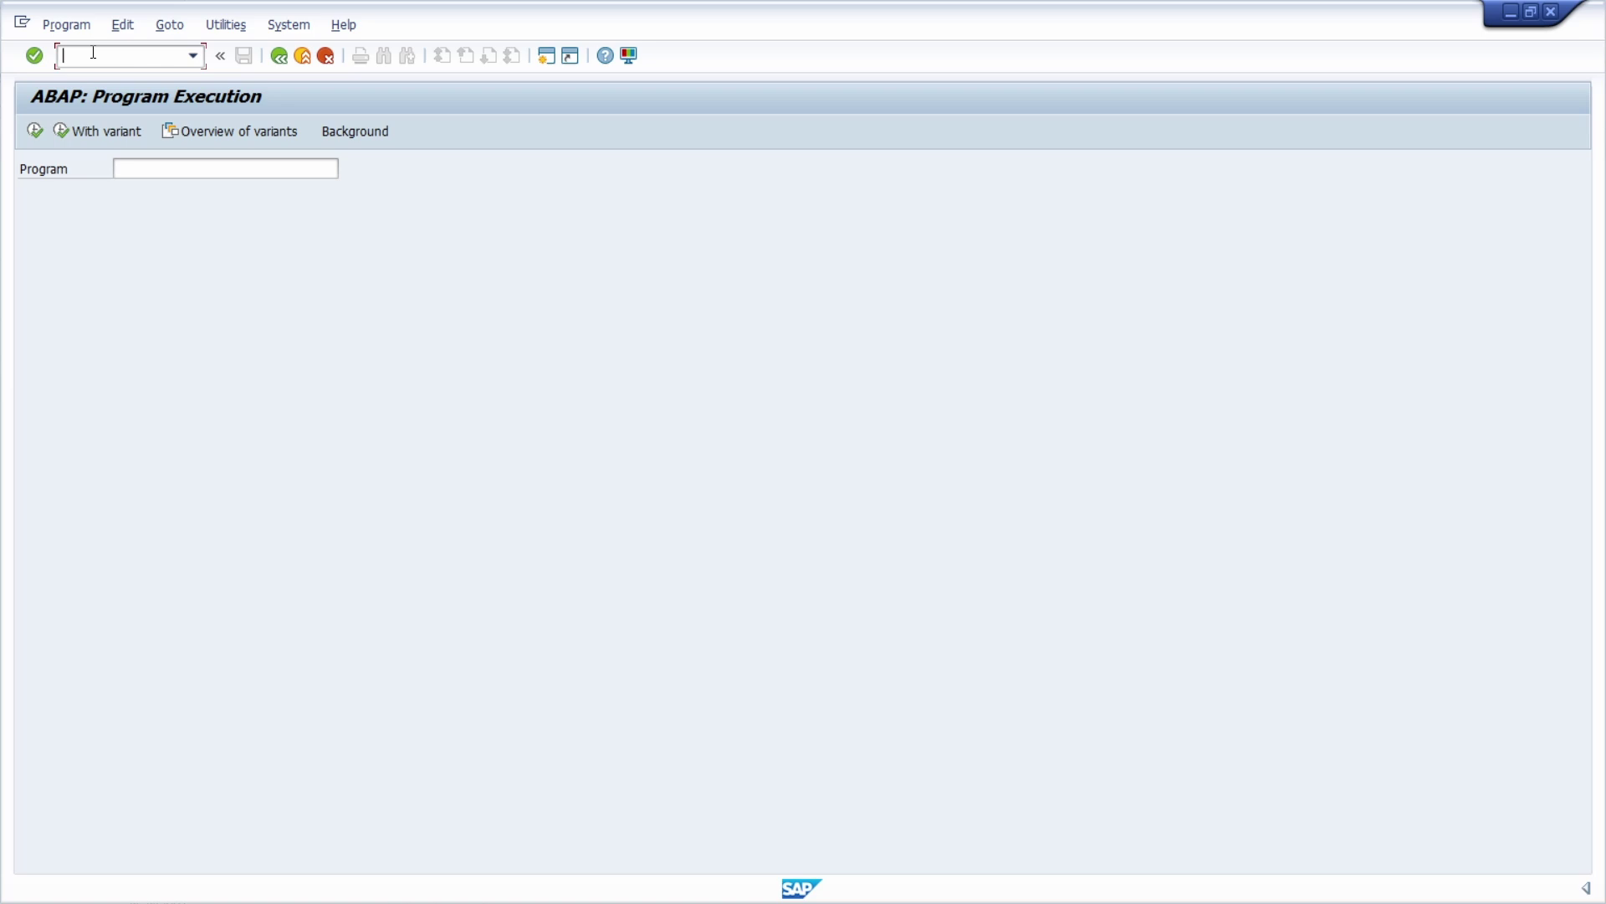
pyautogui.write('SE')
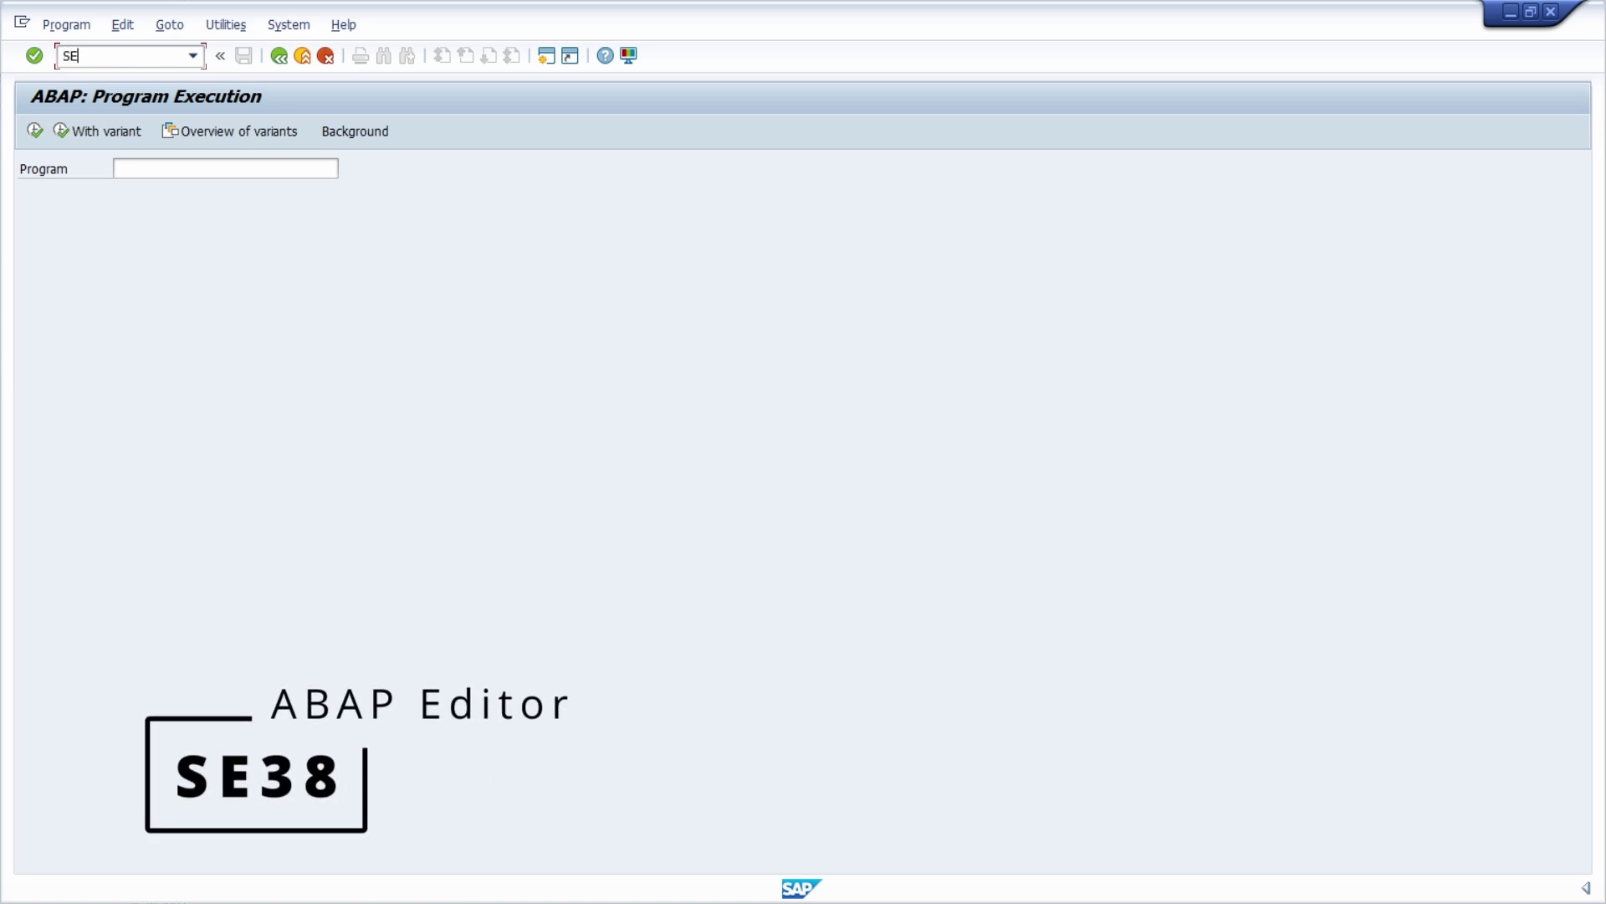
pyautogui.write('38')
pyautogui.press('BackSpace')
pyautogui.press('BackSpace')
pyautogui.write('80')
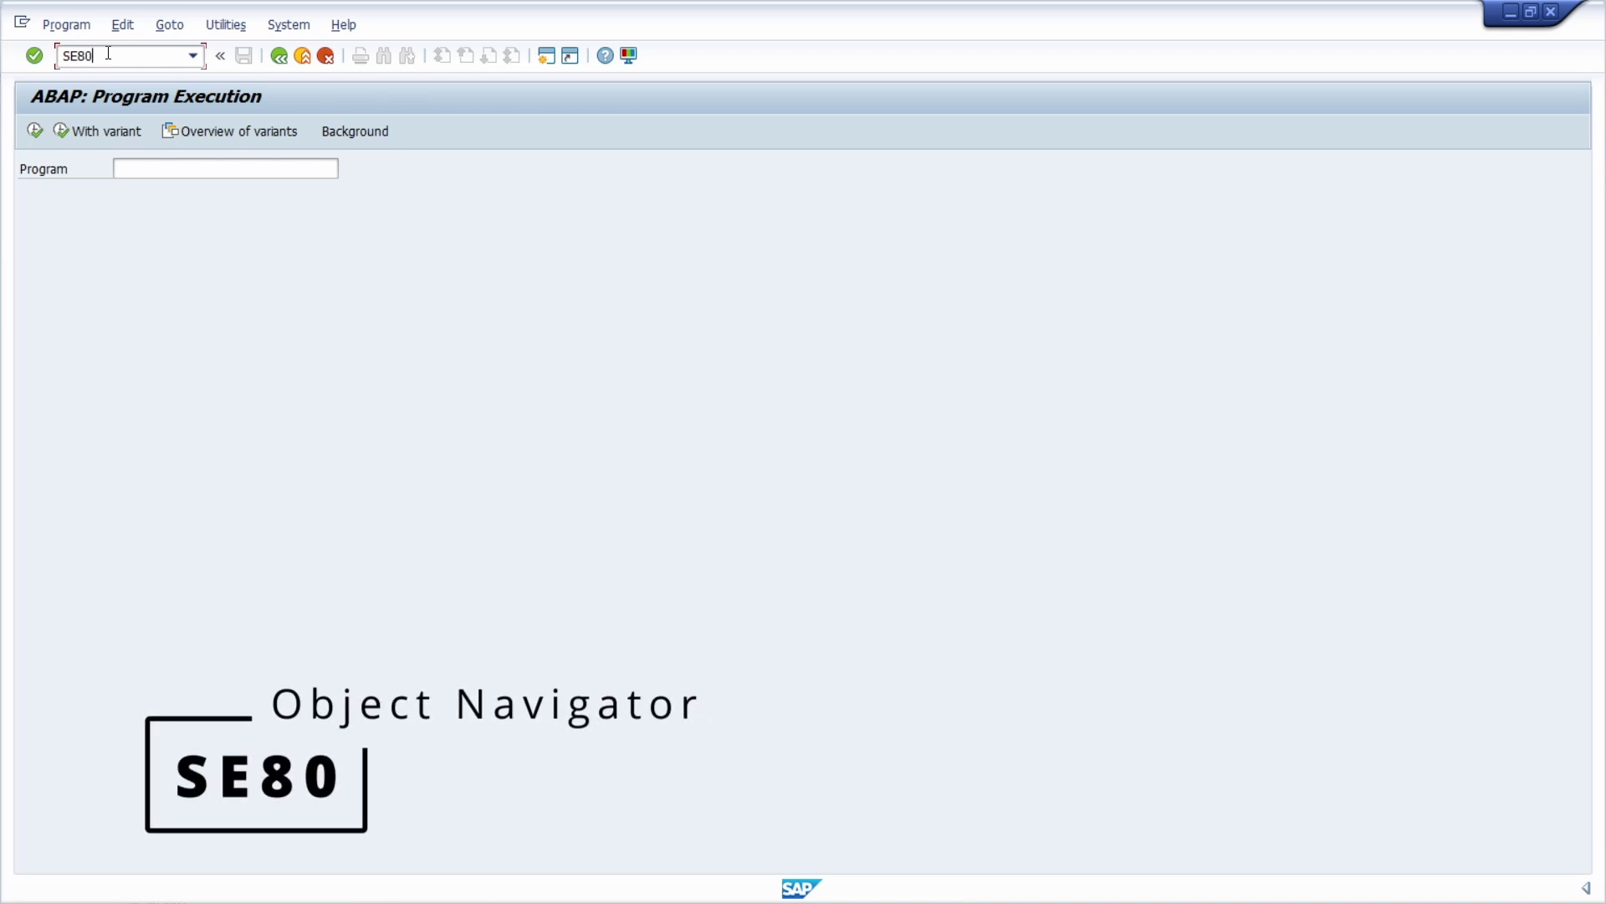
pyautogui.click(147, 166)
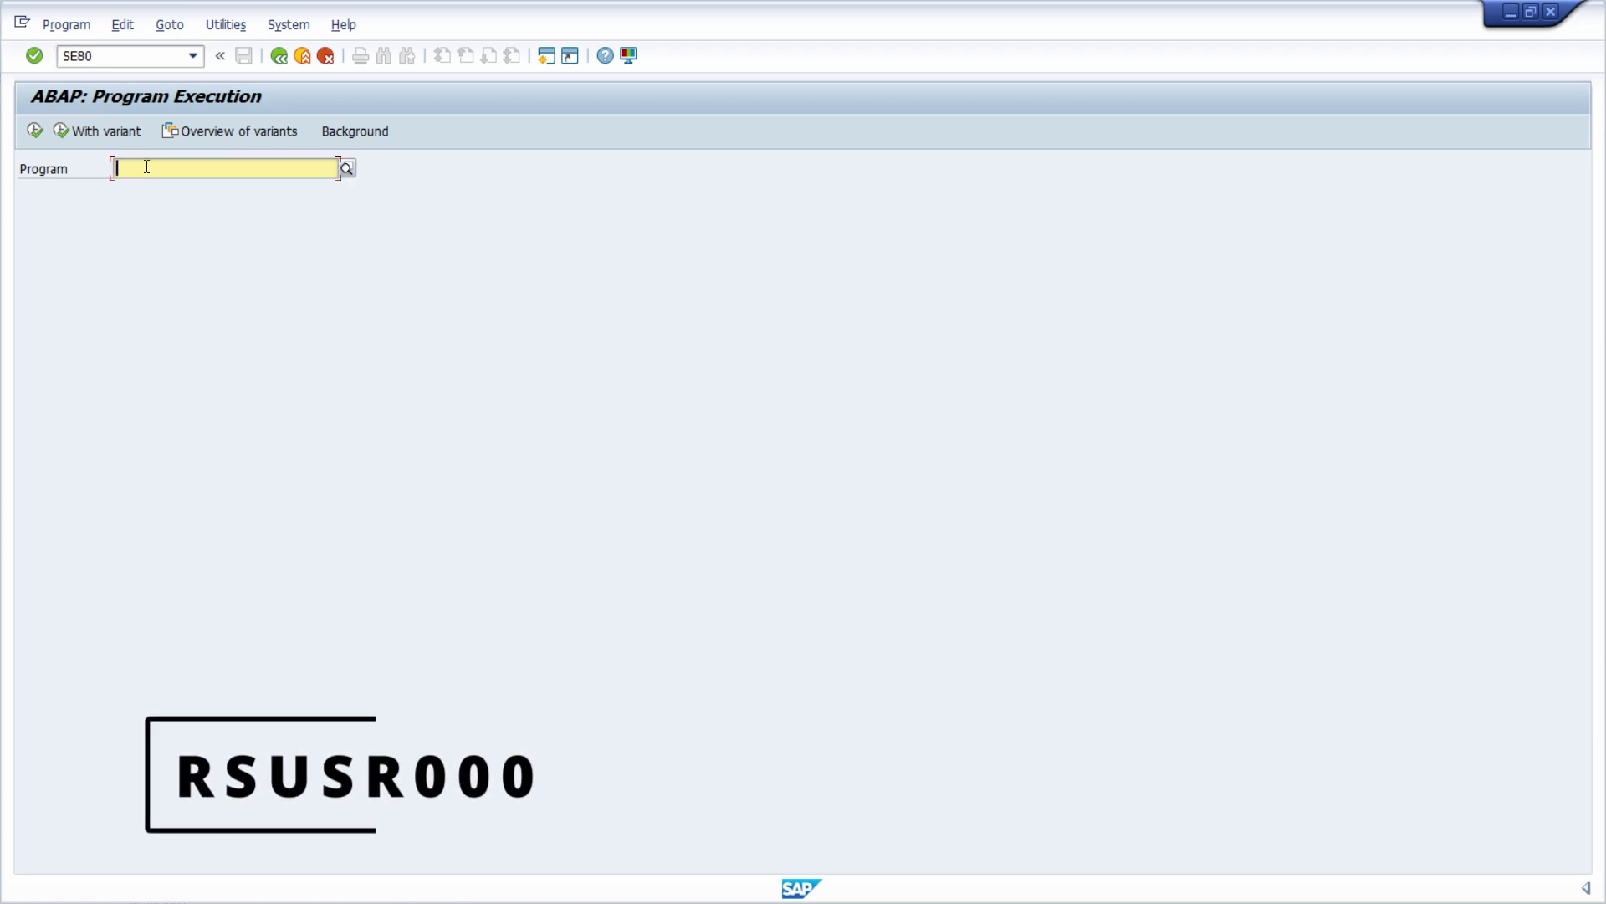
# Run report RSUSR000 to view logged-on users, then go back
pyautogui.write('RSUSR000')
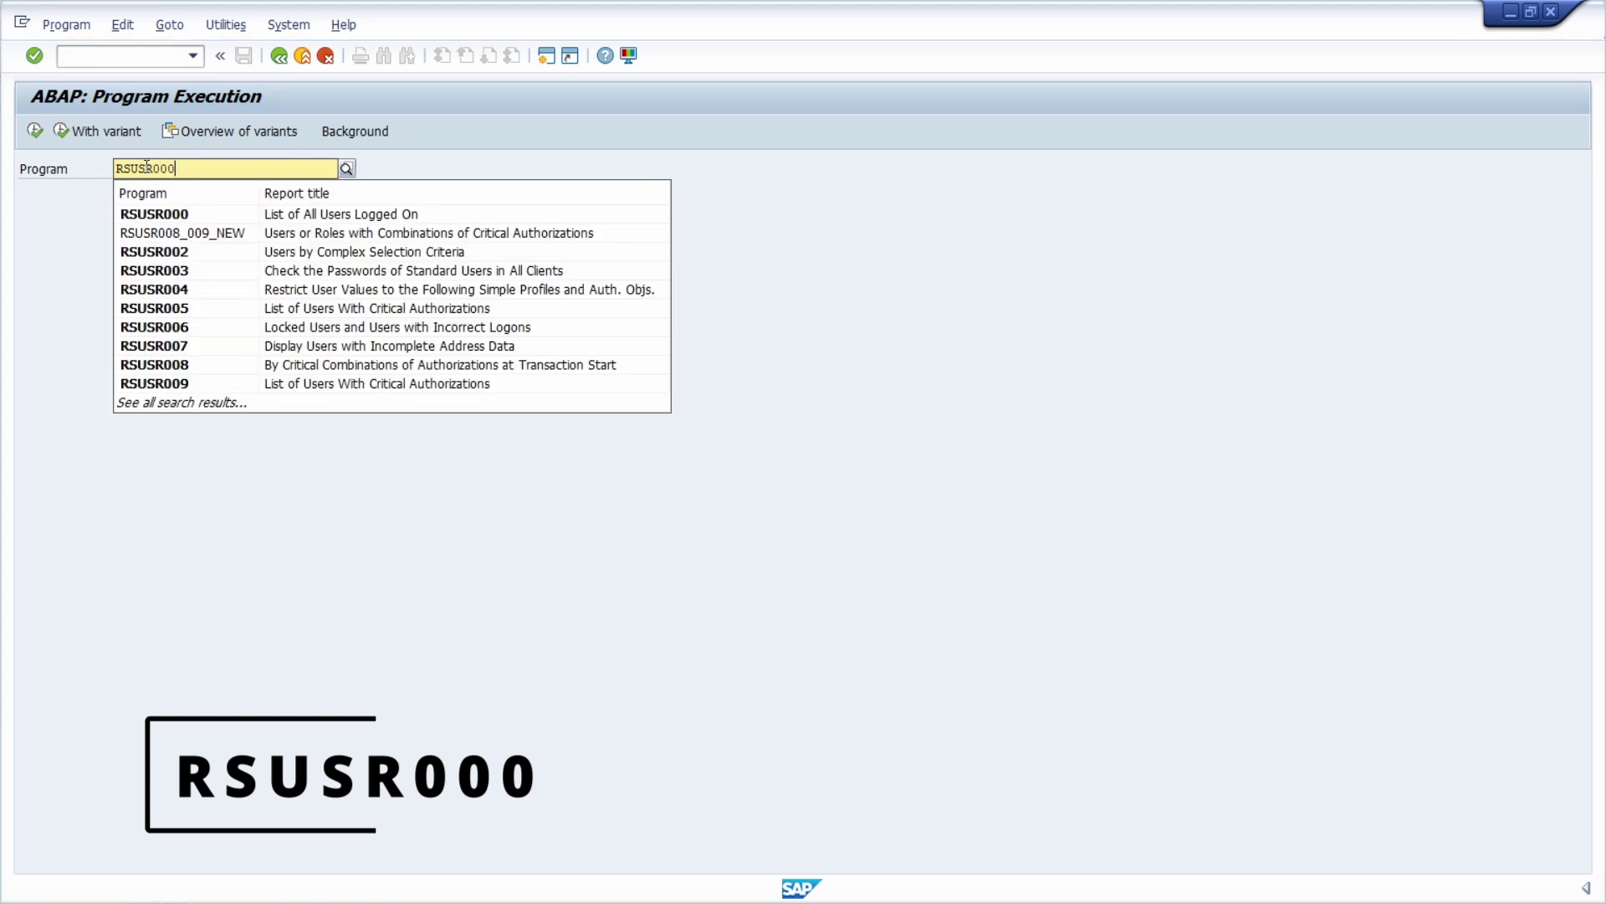
pyautogui.click(38, 136)
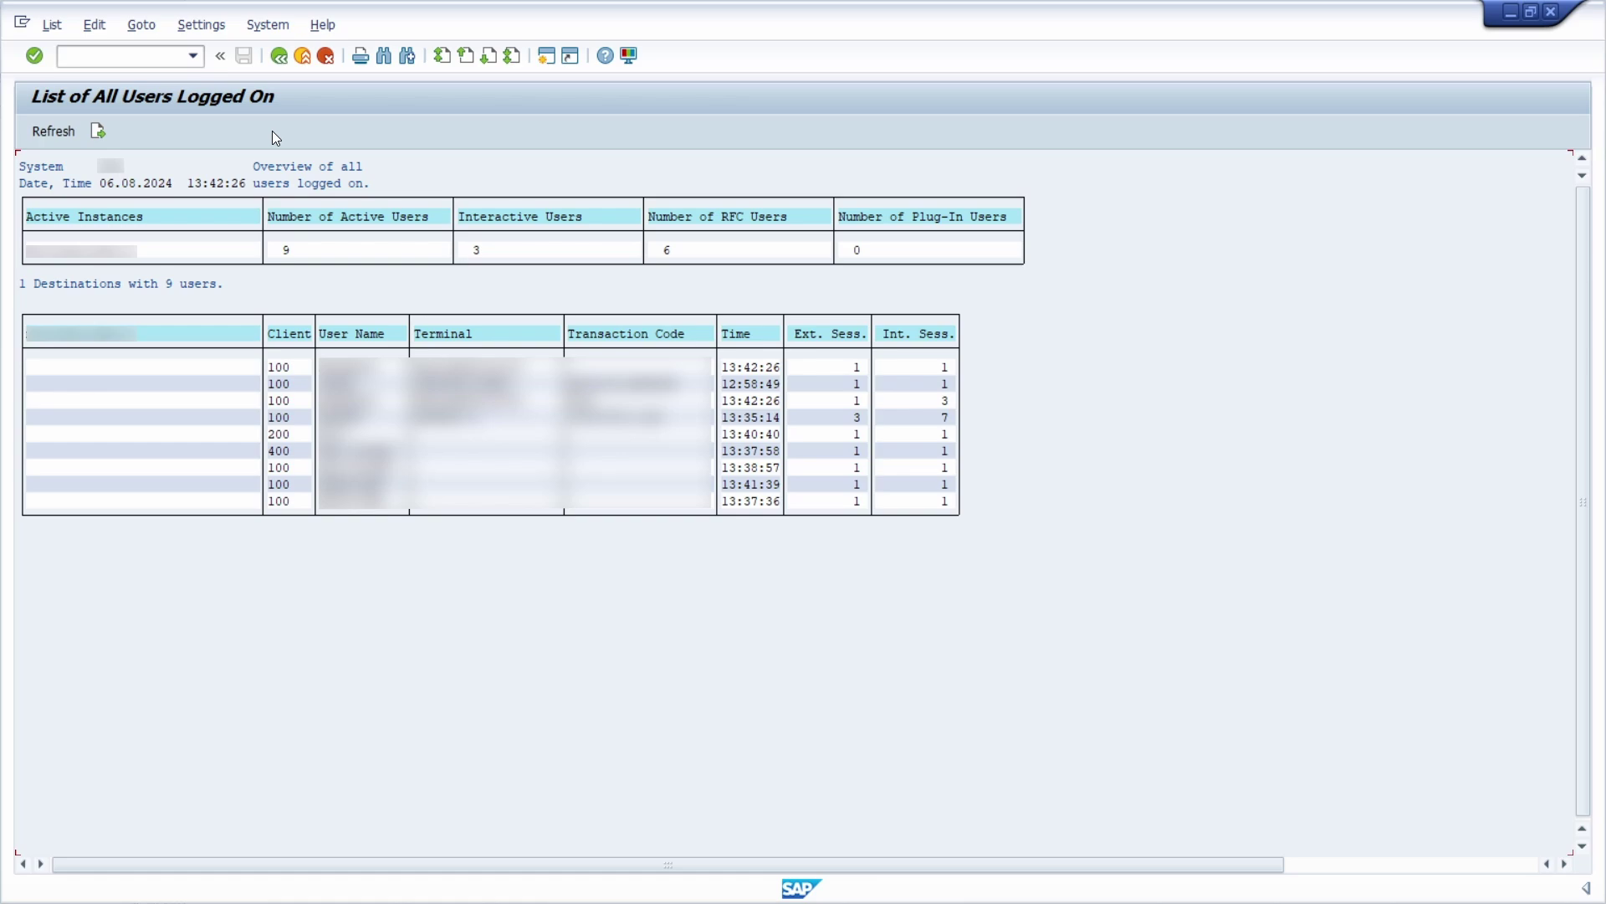
pyautogui.click(278, 59)
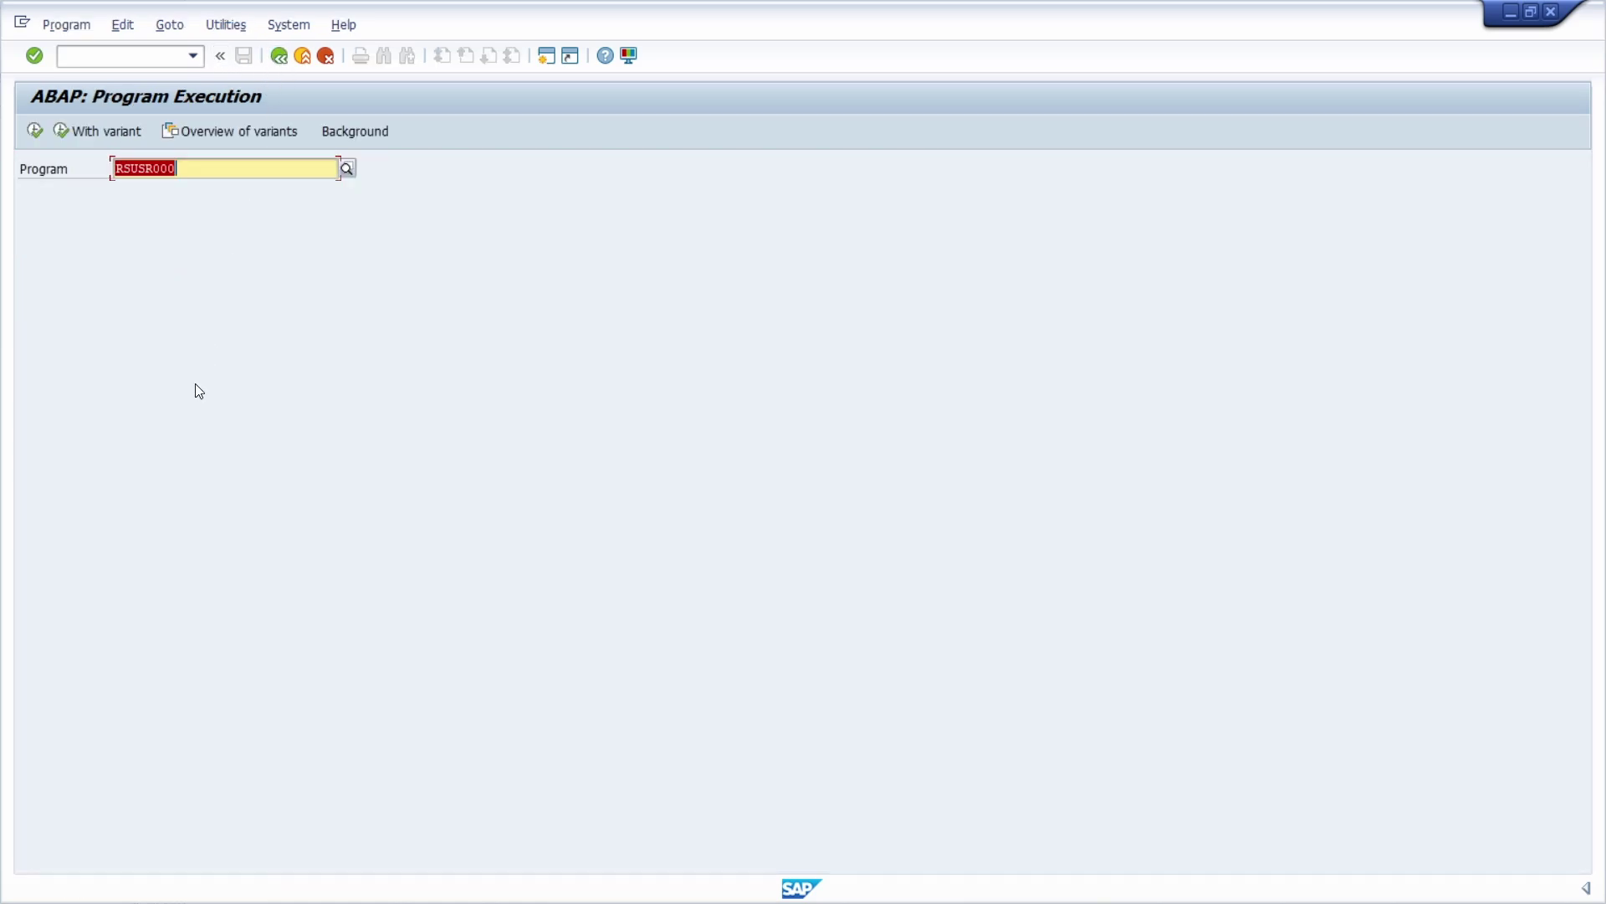
# Run RSUSR003 to check standard-user passwords, then return to Program Execution
pyautogui.click(207, 170)
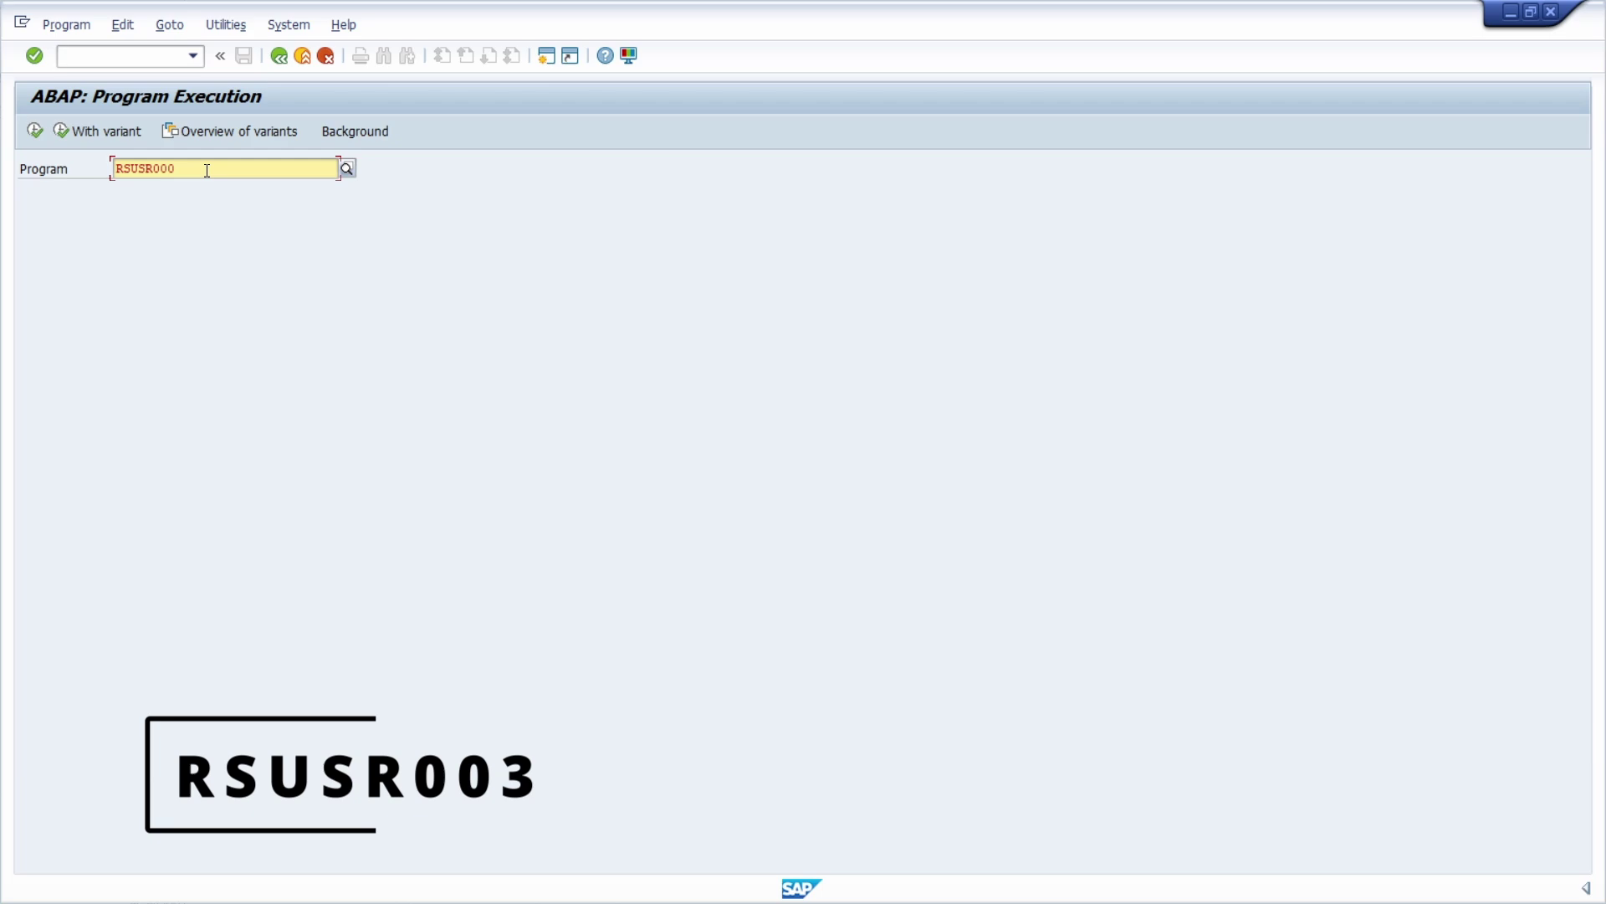
pyautogui.press('BackSpace')
pyautogui.write('3')
pyautogui.press('F8')
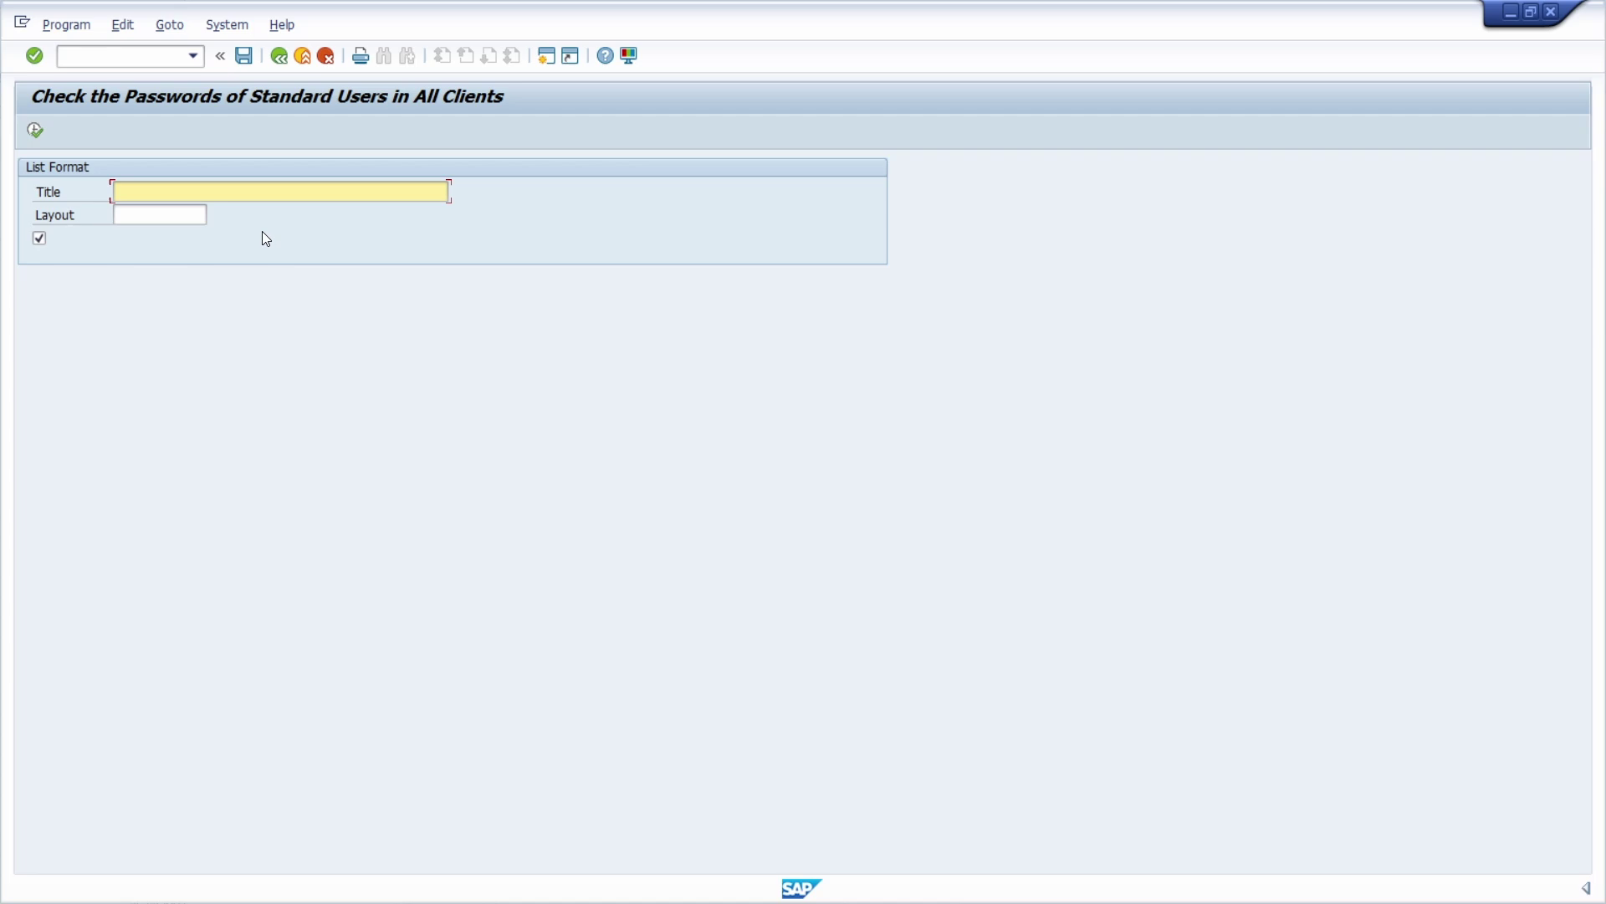
pyautogui.click(279, 56)
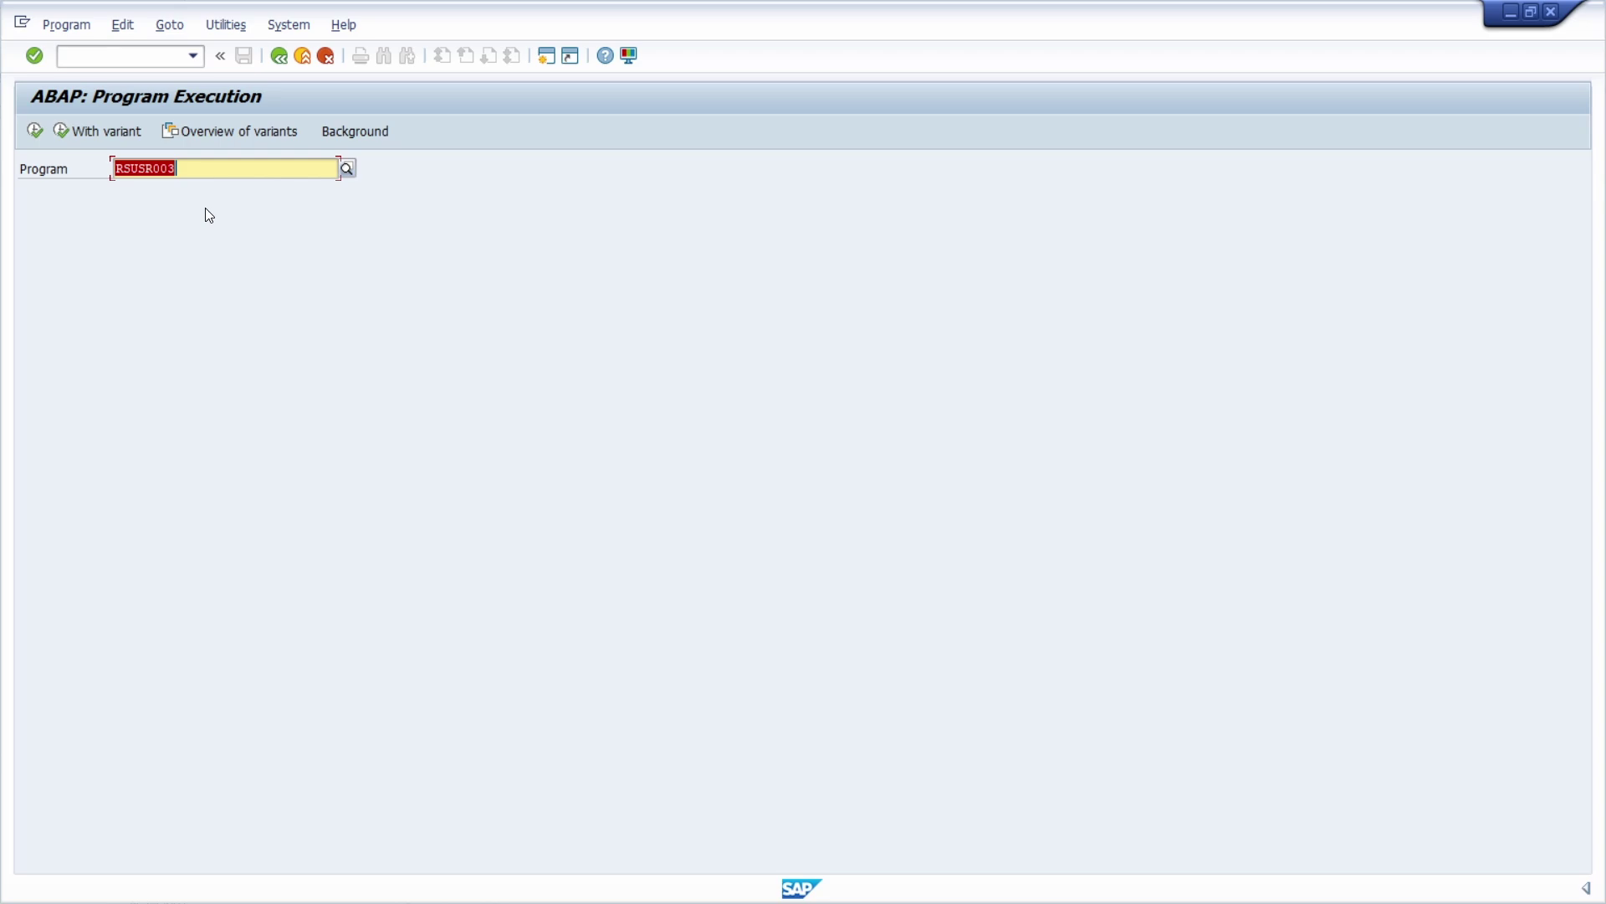
# Run the RSUSR007 incomplete-address report and return to Program Execution
pyautogui.click(213, 178)
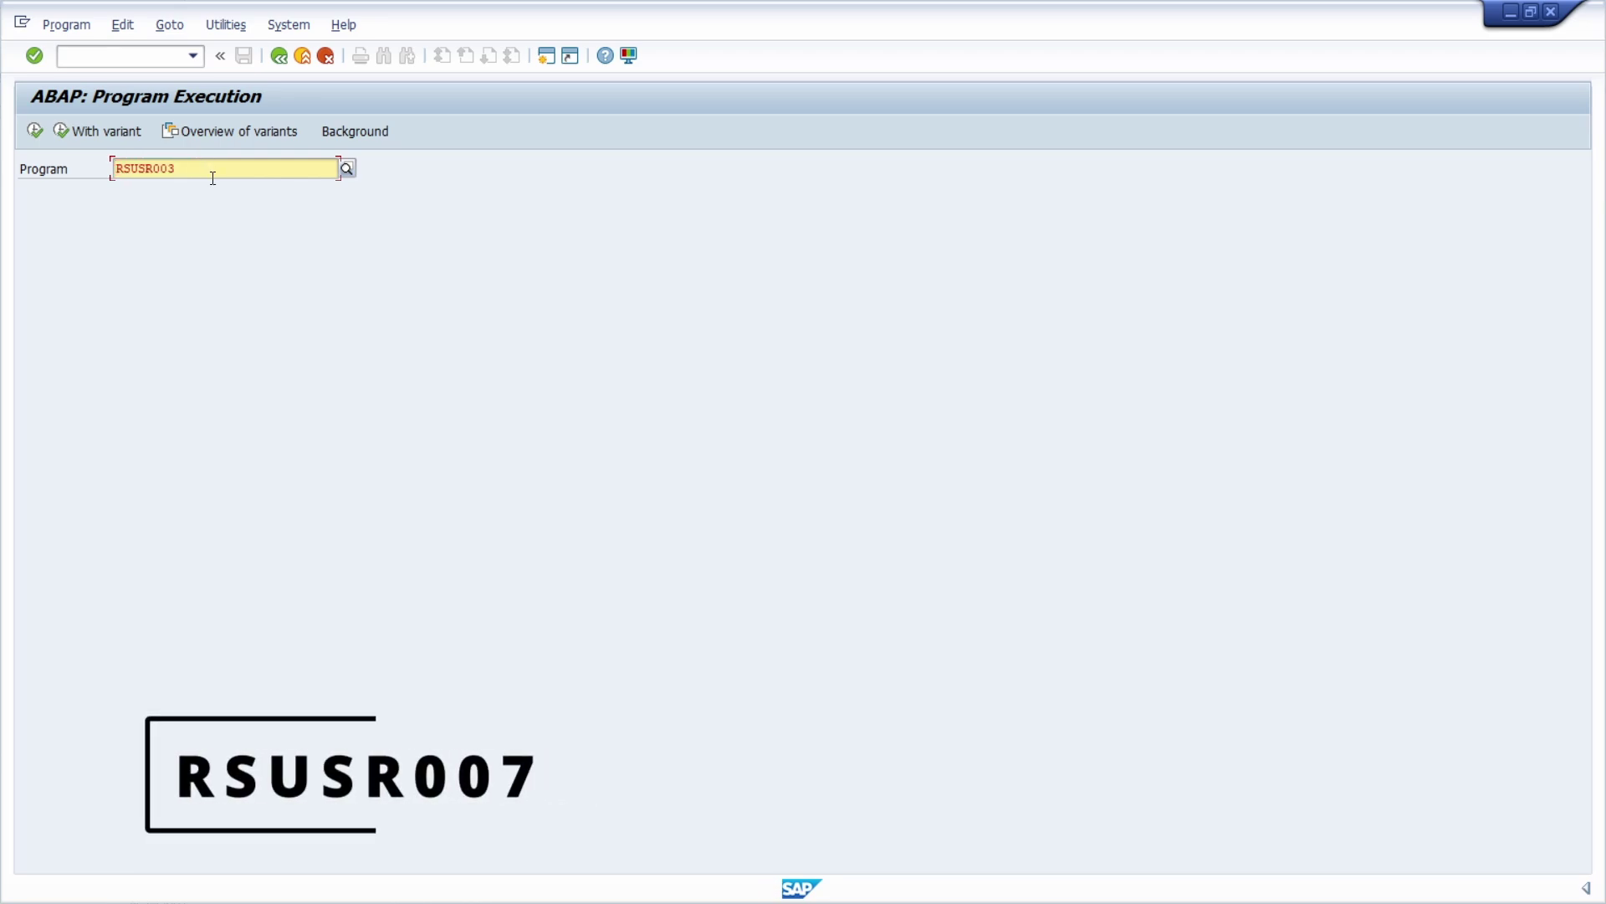
pyautogui.press('BackSpace')
pyautogui.write('7')
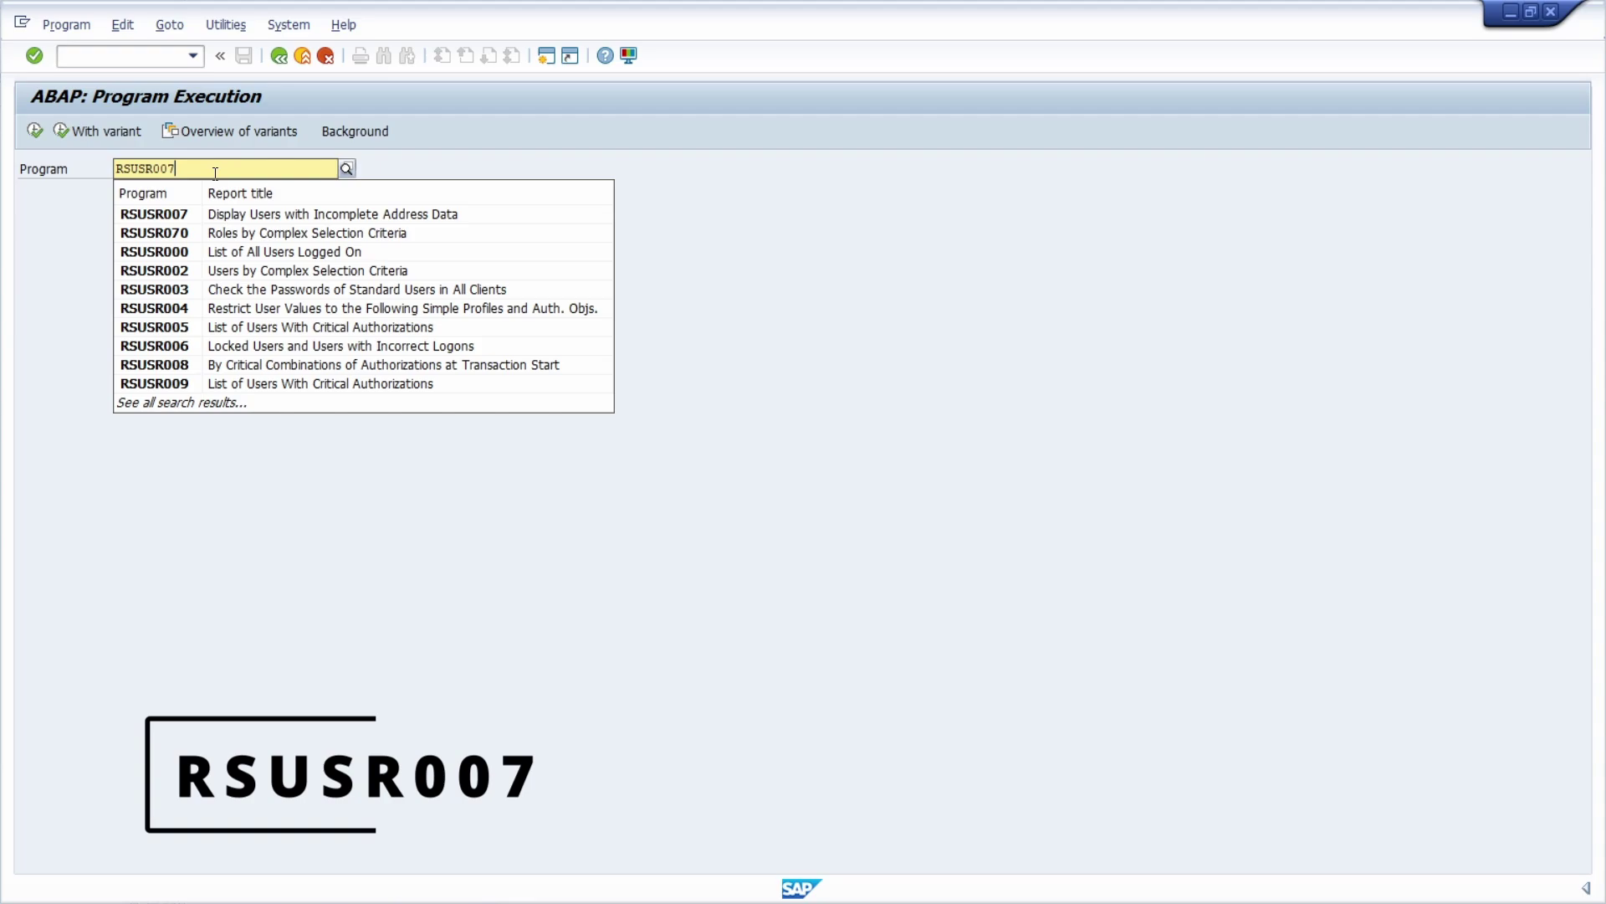
pyautogui.click(34, 131)
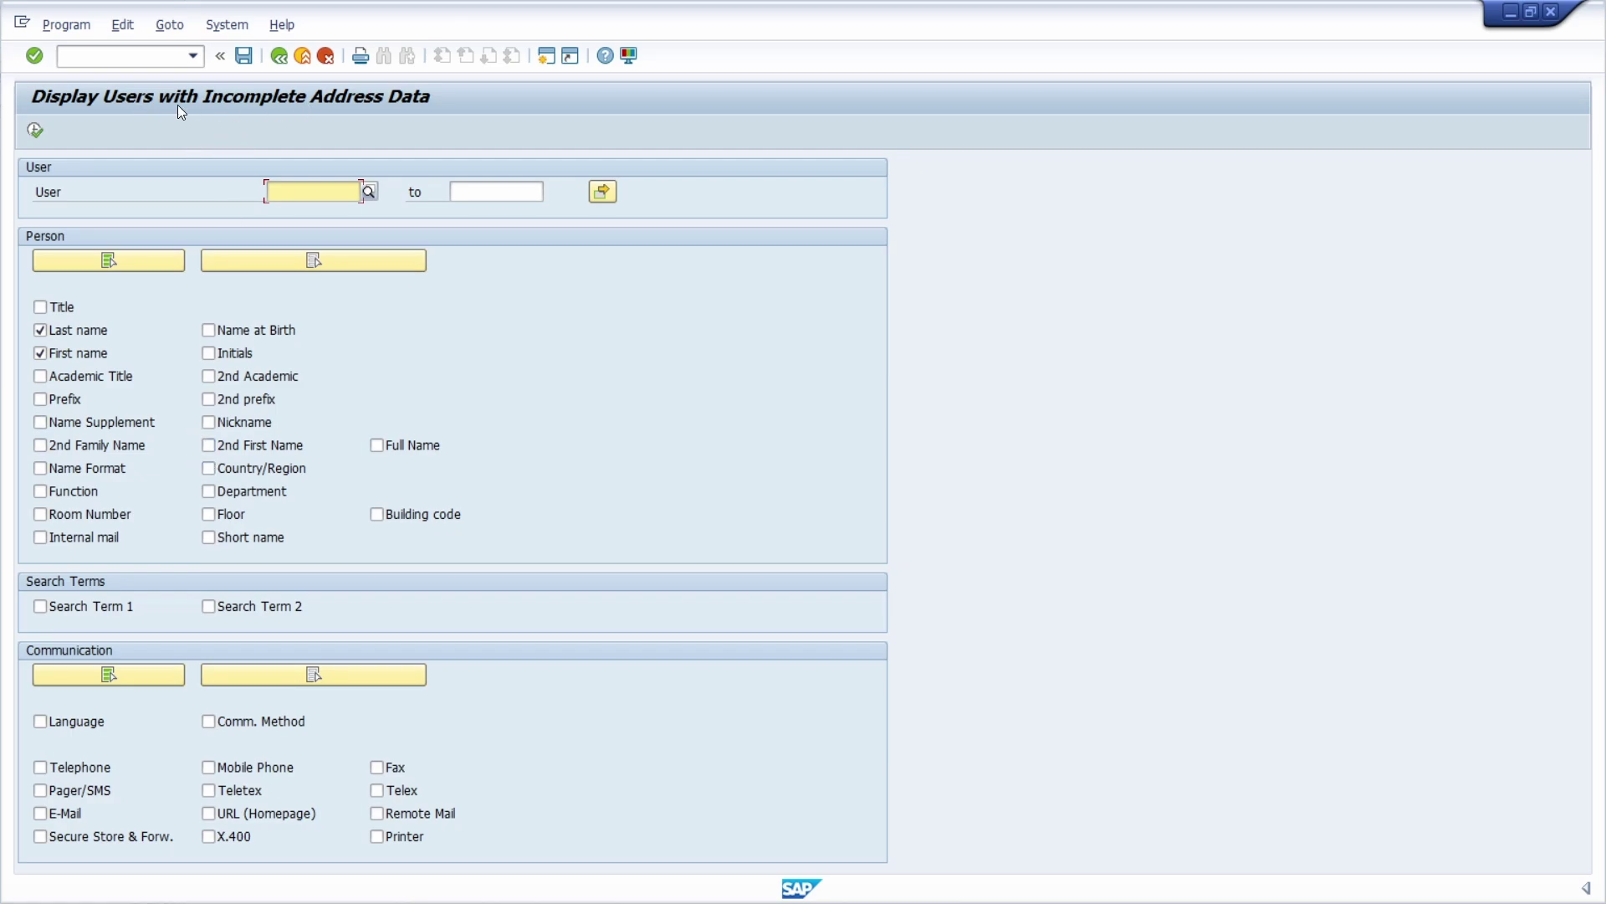
pyautogui.click(276, 59)
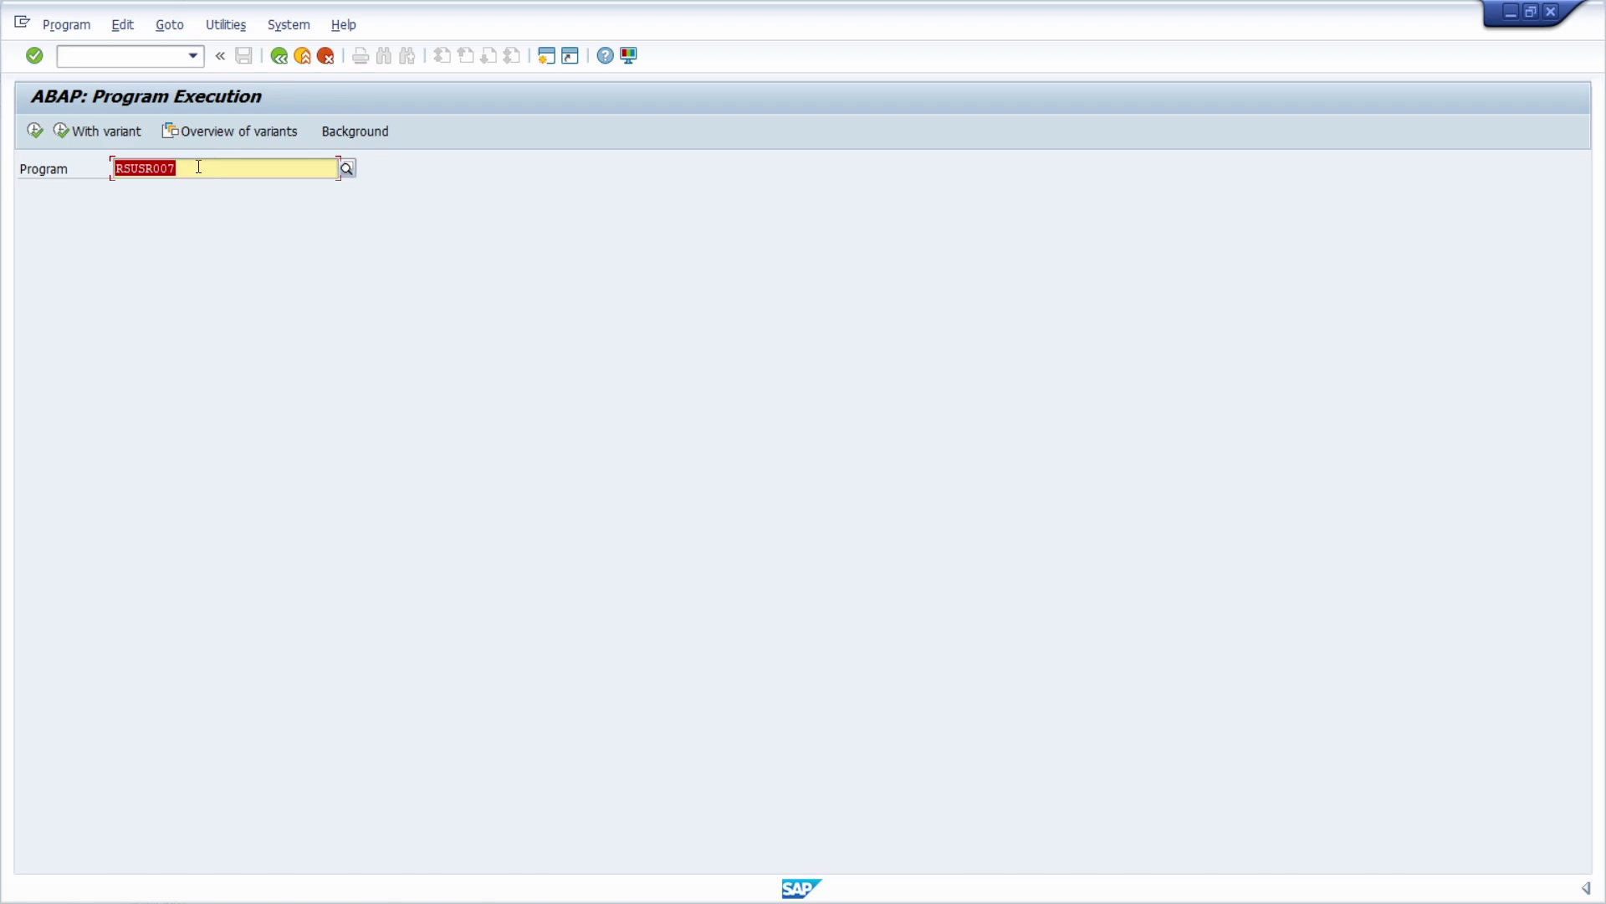
# Execute RSUSR200 to open its users-by-logon-date and password-change selection screen
pyautogui.click(318, 171)
pyautogui.hotkey('shift', 'Left')
pyautogui.hotkey('shift', 'Left')
pyautogui.hotkey('shift', 'Left')
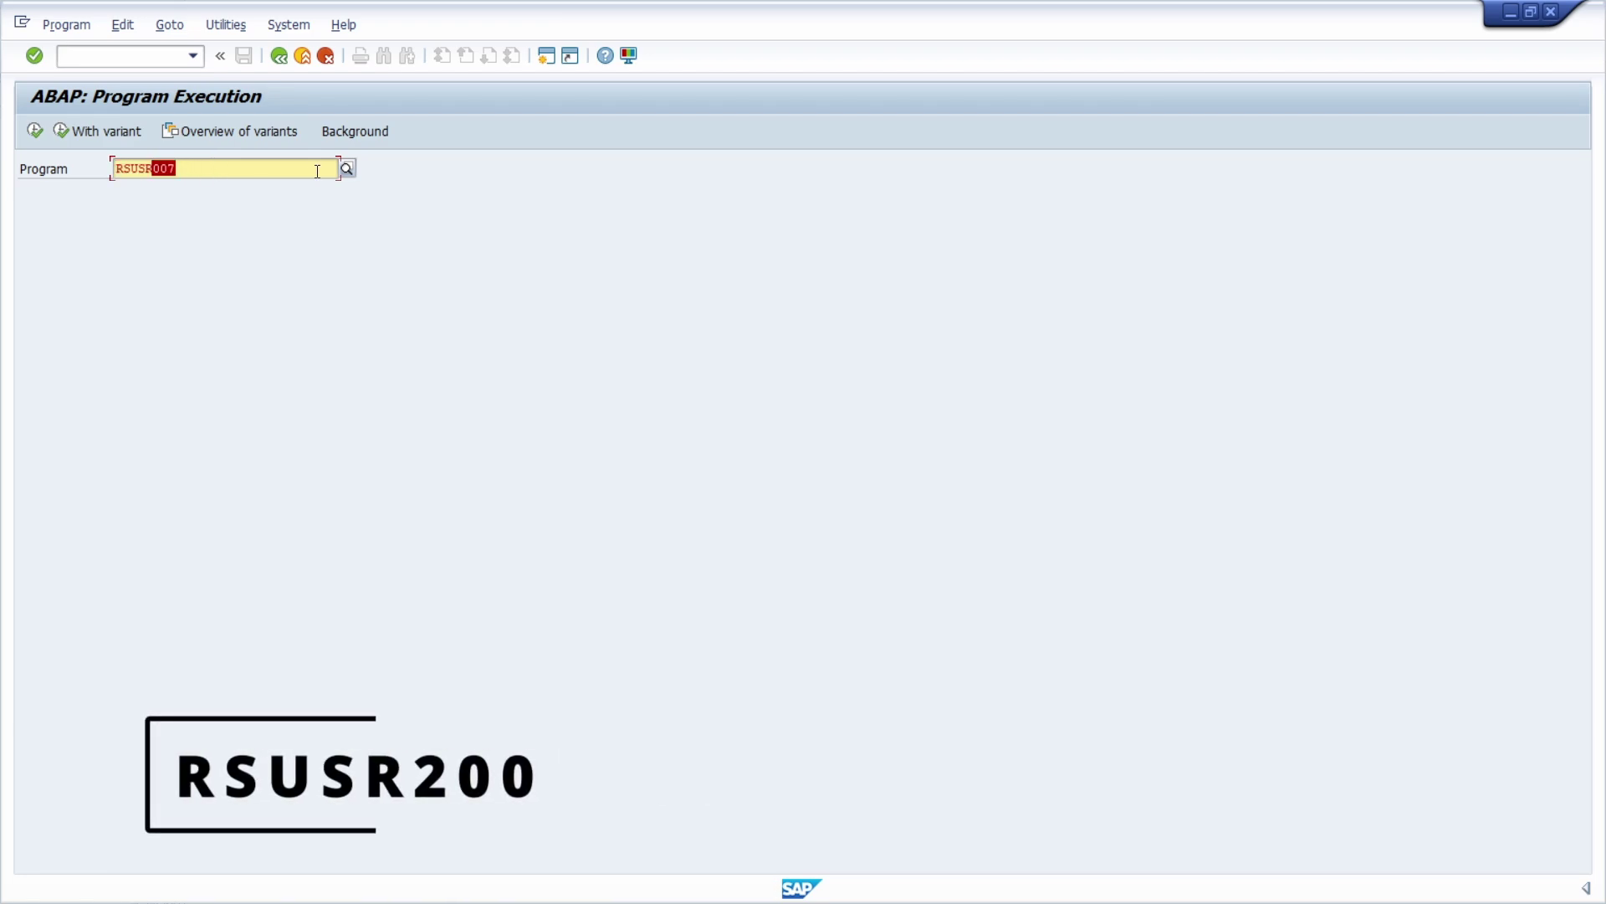
pyautogui.write('200')
pyautogui.press('F8')
pyautogui.click(33, 137)
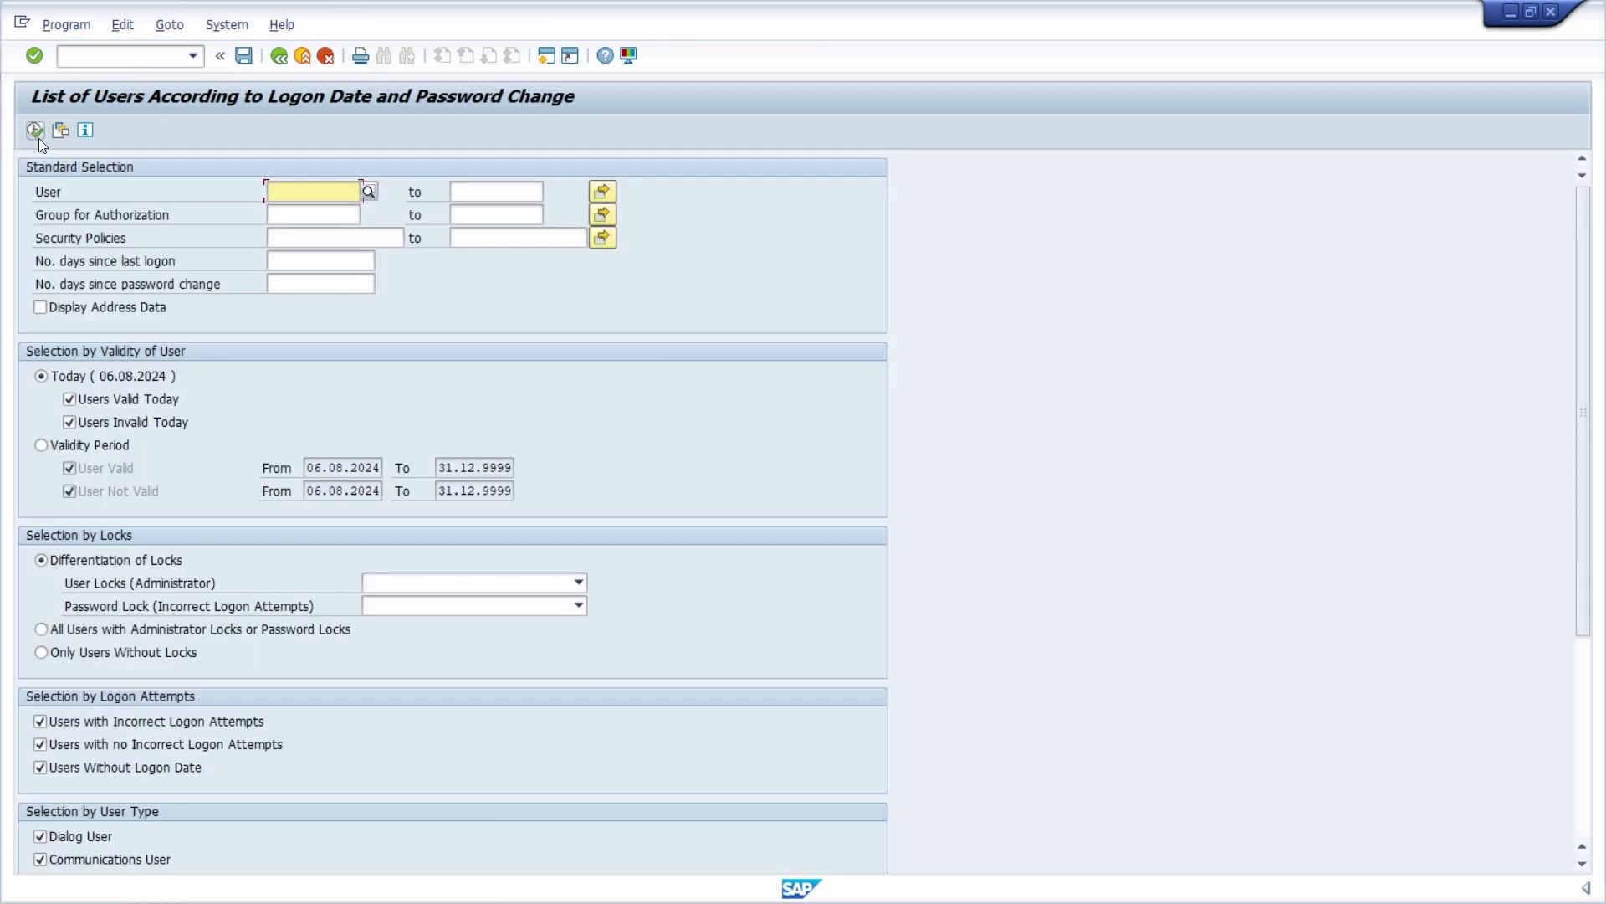